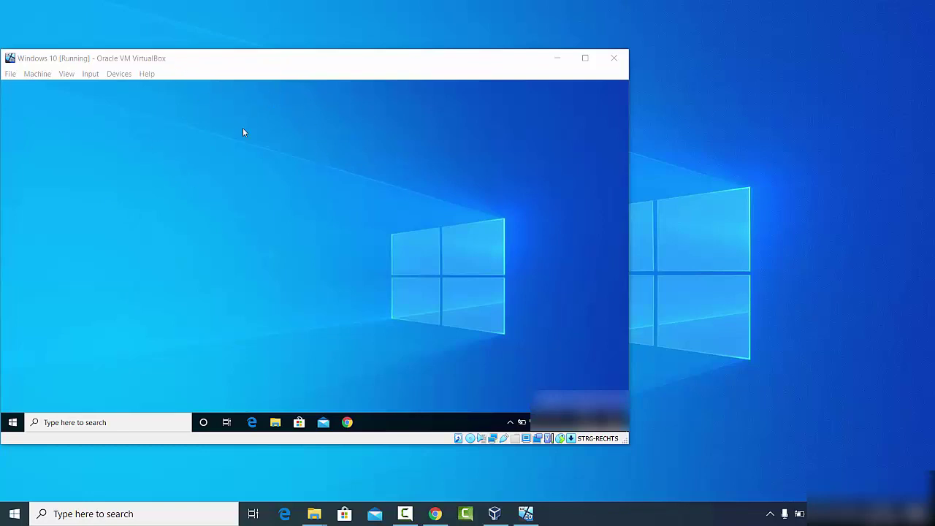
Open the System settings from the Start right-click menu and go to its Remote Desktop page
{"action": "left_click", "coordinate": [173, 124]}
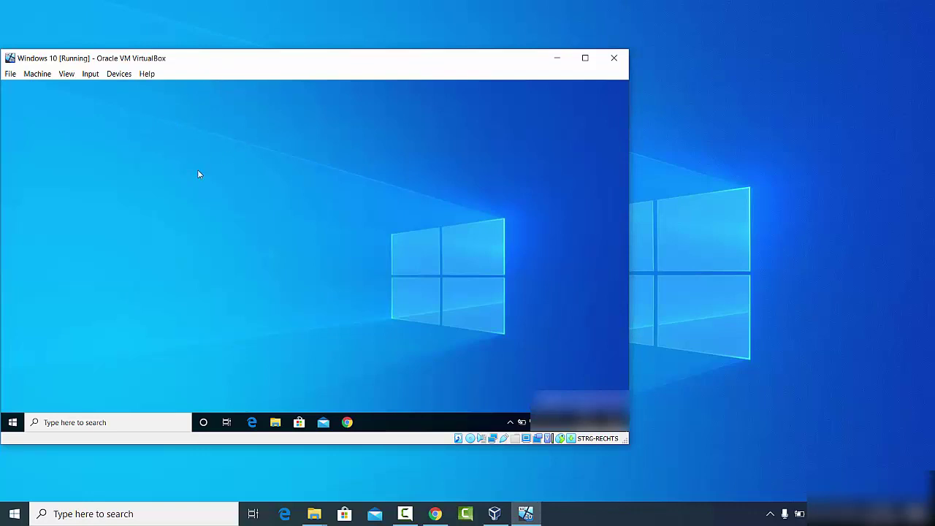
{"action": "left_click", "coordinate": [753, 53]}
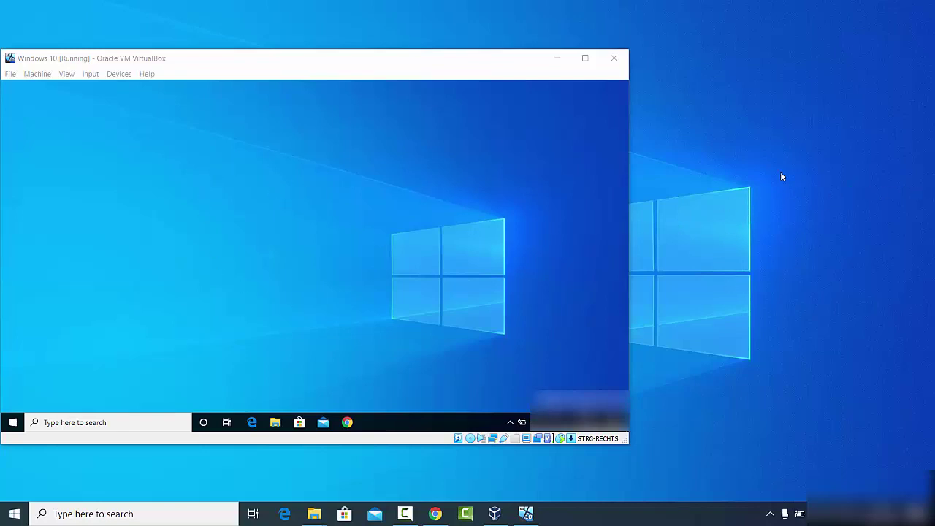
{"action": "right_click", "coordinate": [14, 422]}
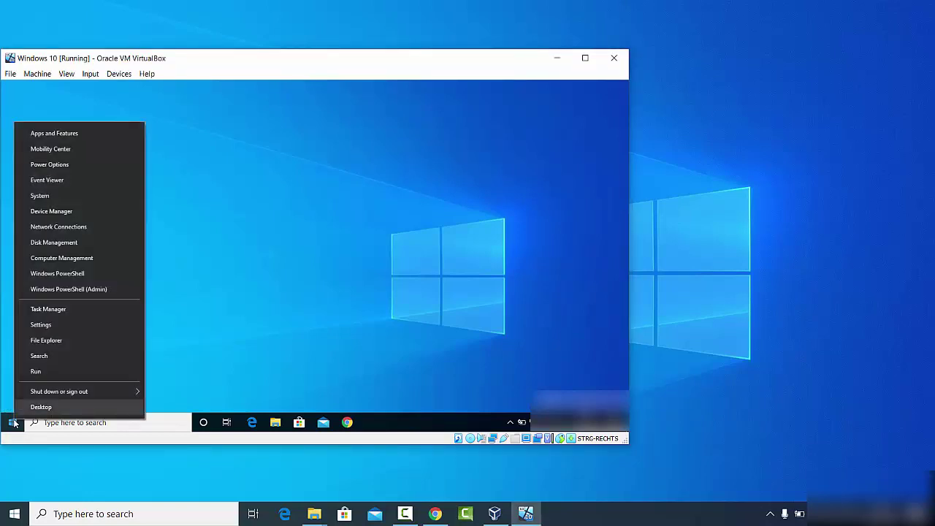
{"action": "left_click", "coordinate": [52, 195]}
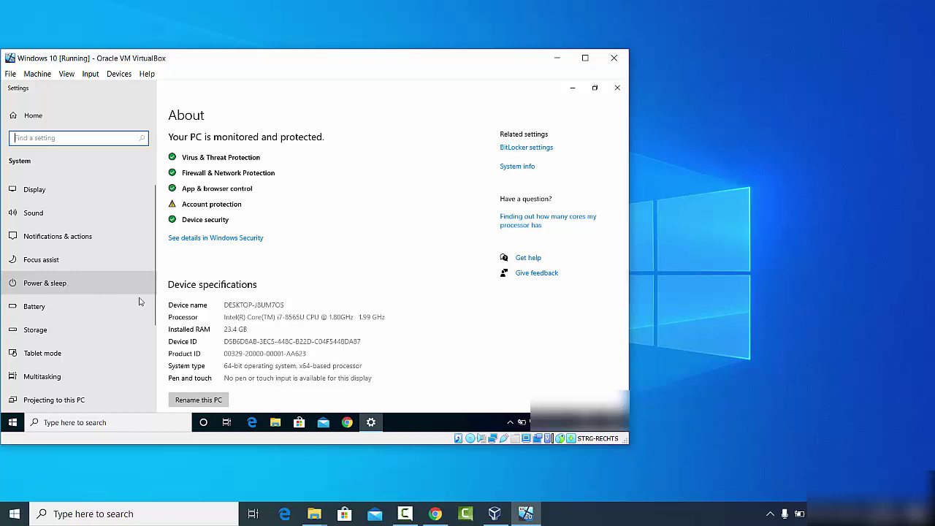
{"action": "left_click_drag", "start_coordinate": [156, 329], "coordinate": [150, 407]}
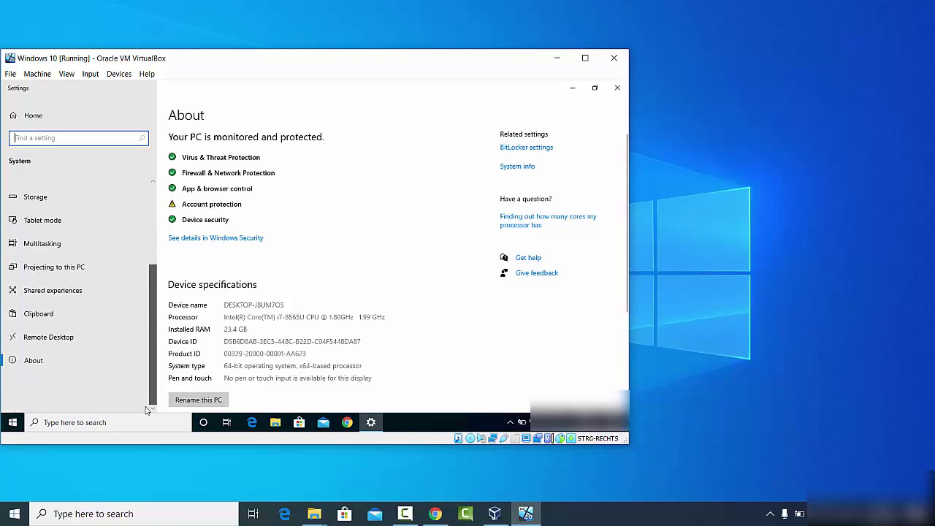
{"action": "left_click", "coordinate": [45, 341]}
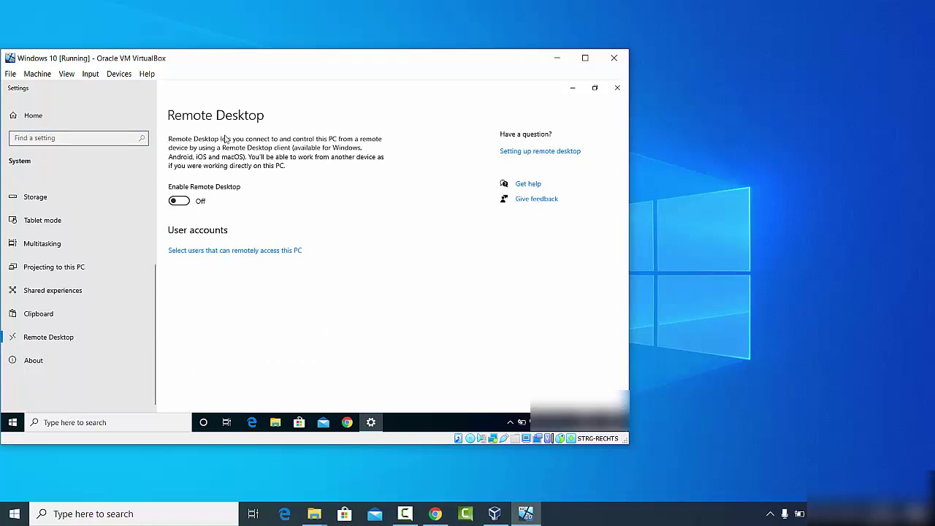
Switch Enable Remote Desktop to On, confirm the prompt, and close Settings
{"action": "left_click", "coordinate": [179, 202]}
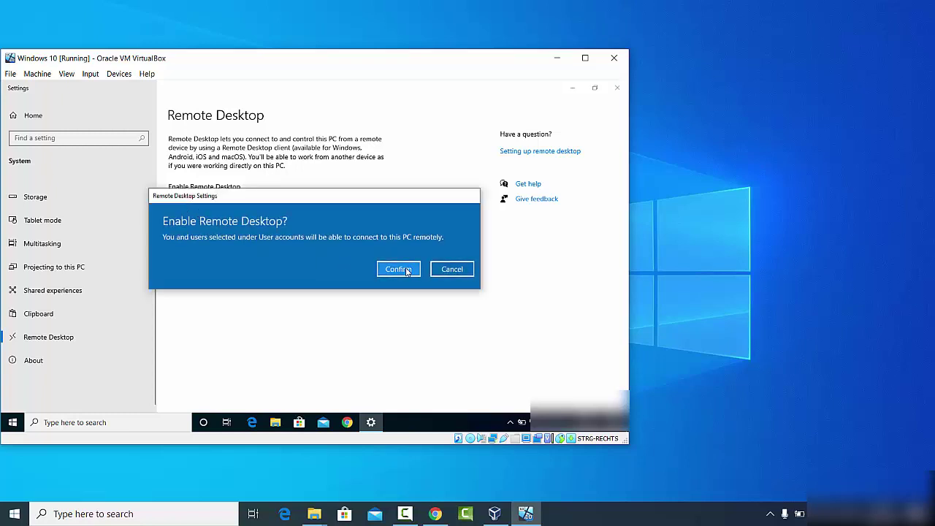
{"action": "left_click", "coordinate": [407, 269]}
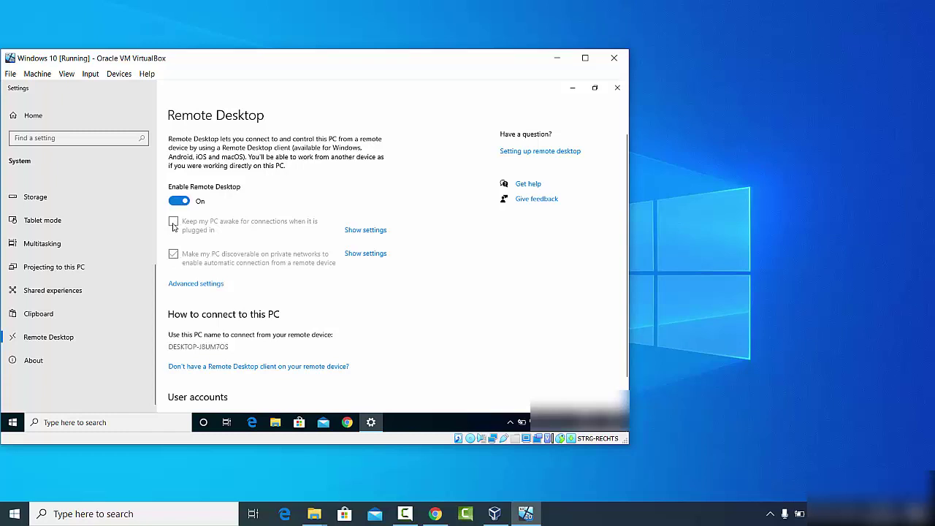
{"action": "scroll", "coordinate": [173, 225], "scroll_direction": "down", "scroll_amount": 1}
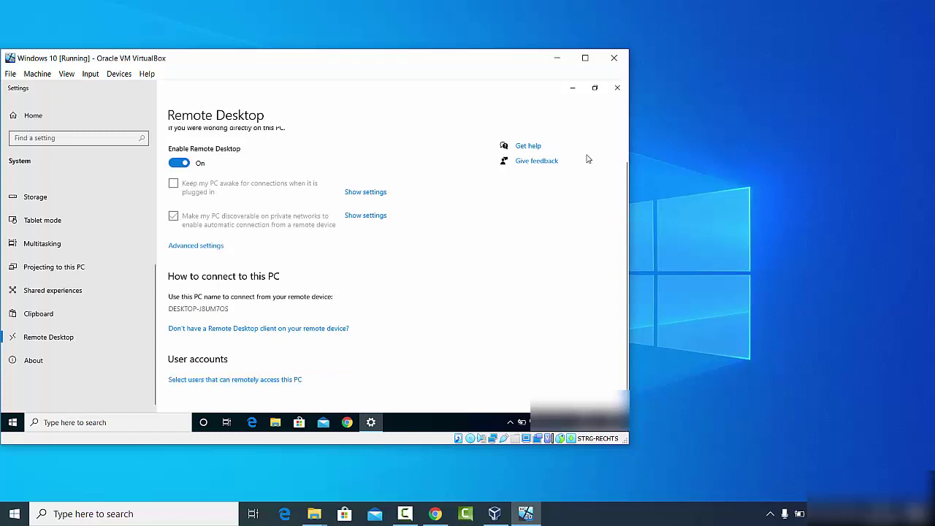
{"action": "left_click", "coordinate": [616, 89]}
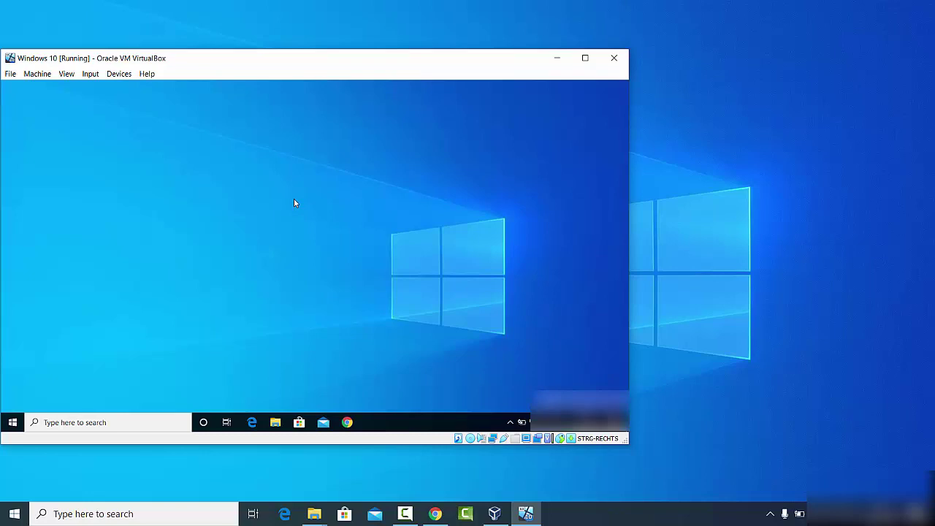
Search Settings for 'firewall' and open Allow an app through Windows Firewall
{"action": "left_click", "coordinate": [13, 422]}
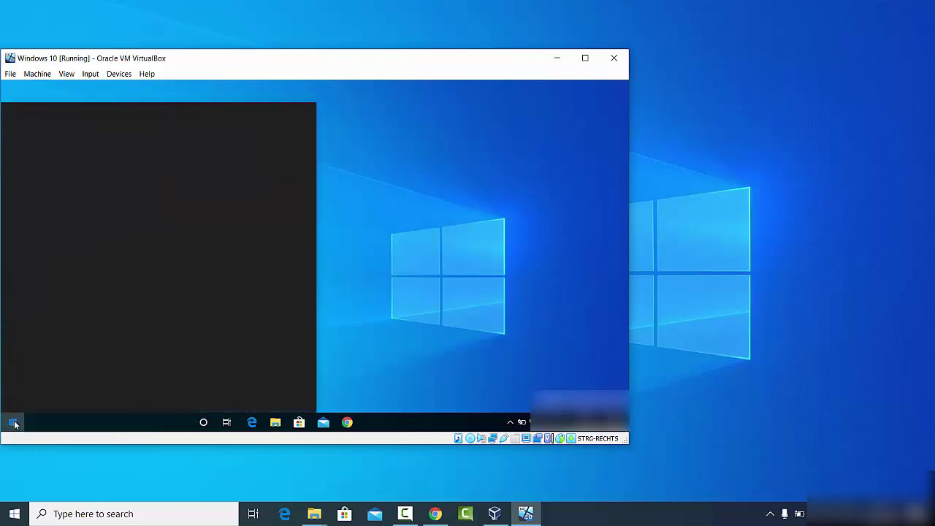
{"action": "left_click", "coordinate": [14, 422]}
{"action": "left_click", "coordinate": [13, 422]}
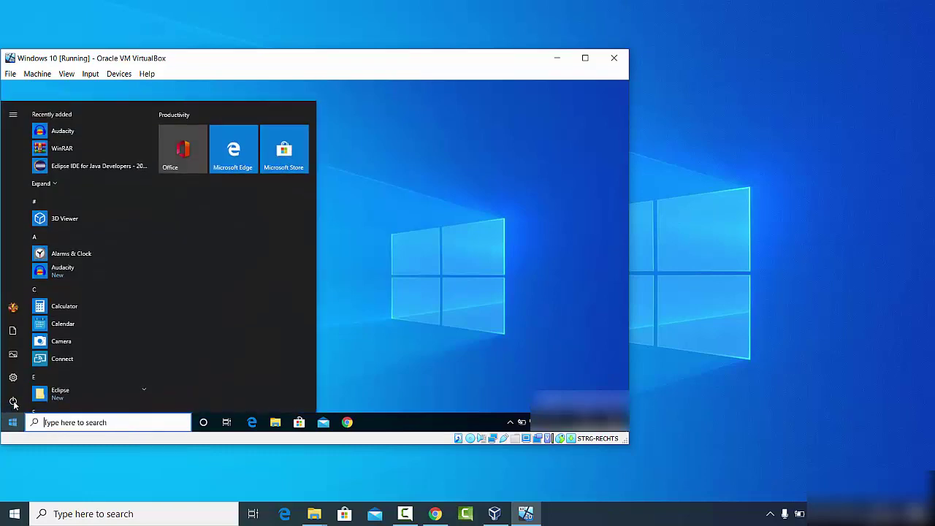
{"action": "mouse_move", "coordinate": [14, 380]}
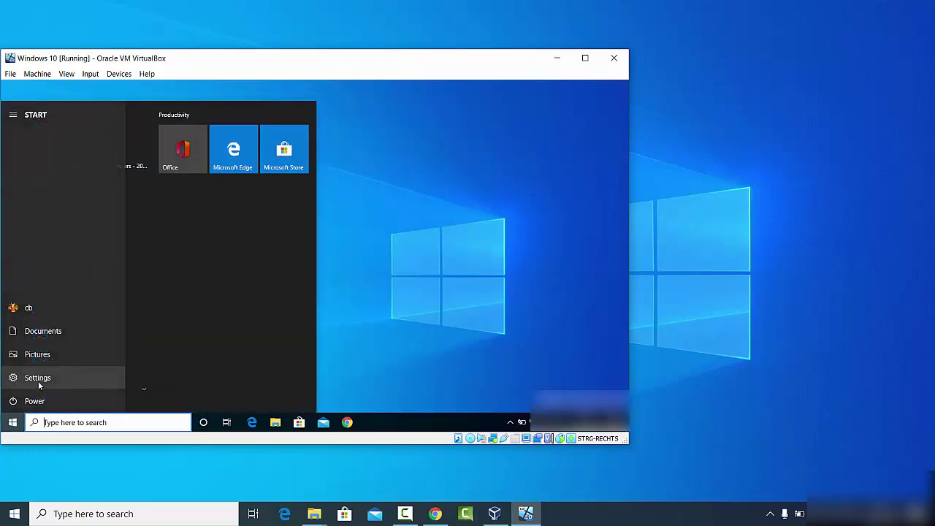
{"action": "left_click", "coordinate": [42, 384]}
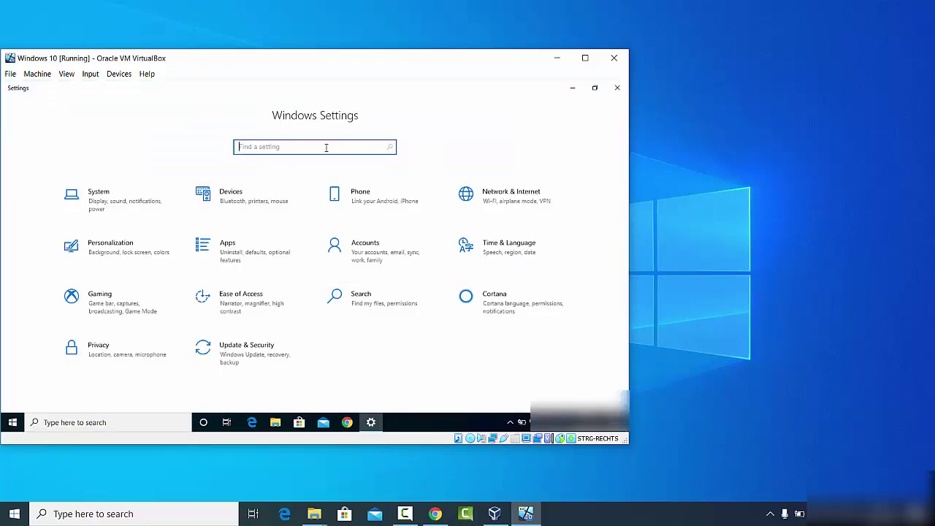
{"action": "type", "text": "fire"}
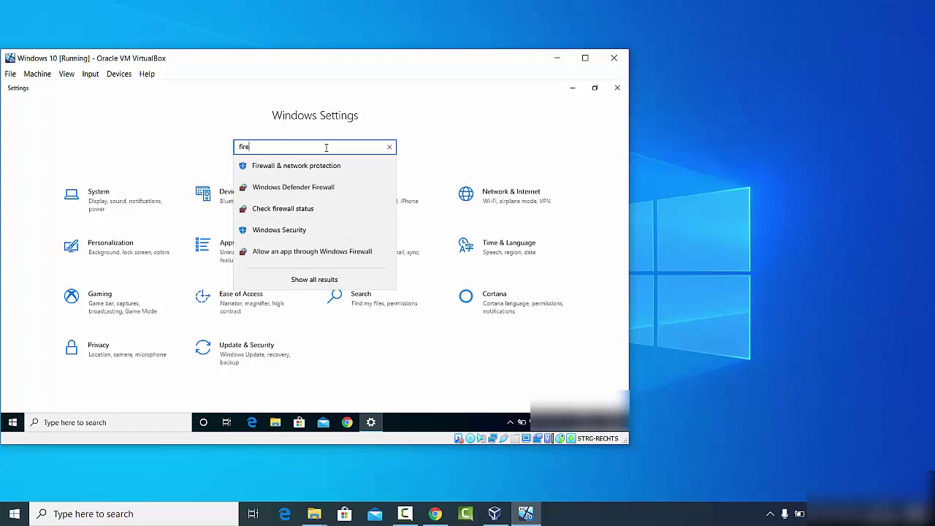
{"action": "type", "text": "wall"}
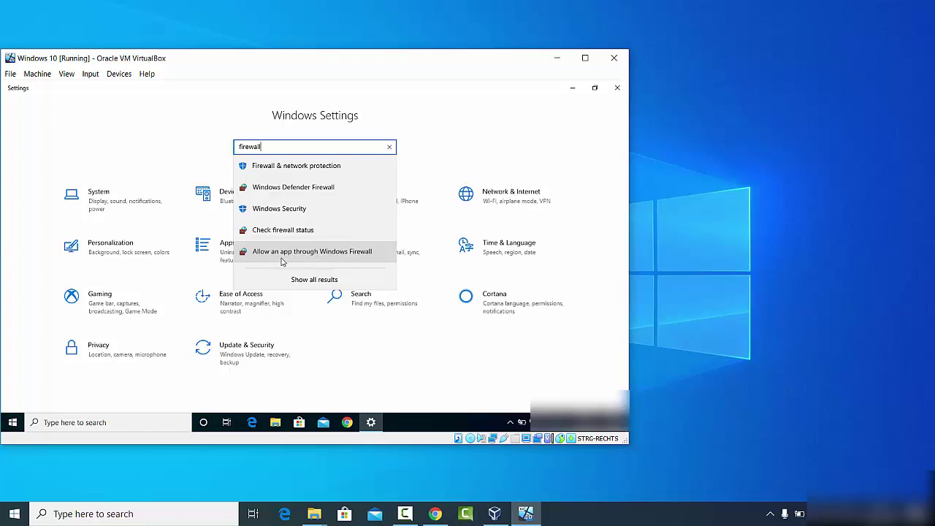
{"action": "left_click", "coordinate": [329, 252]}
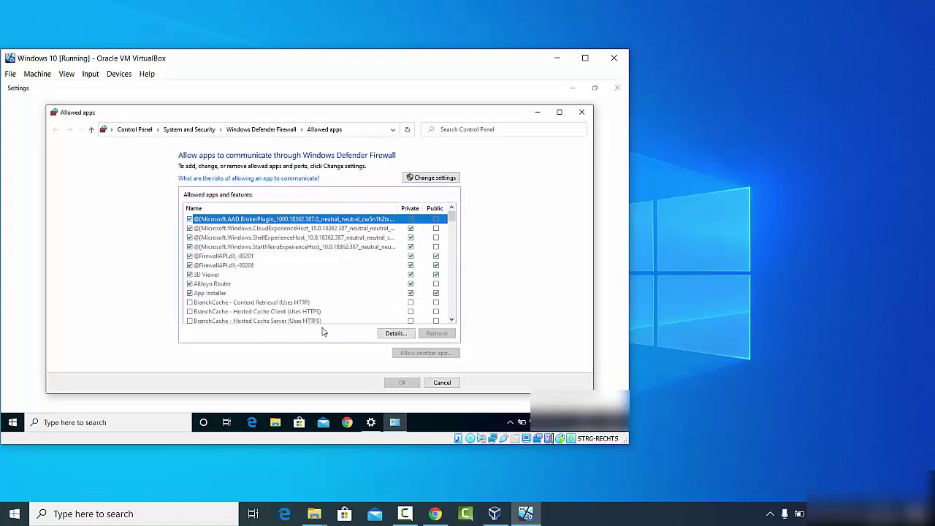
Unlock the allowed apps list, verify Remote Desktop is ticked for Private and Public, then close both windows
{"action": "left_click", "coordinate": [420, 179]}
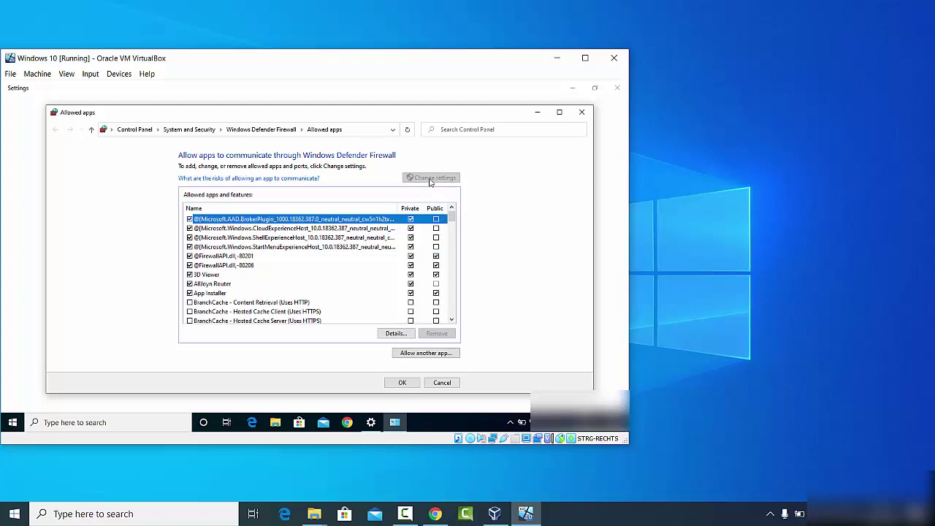
{"action": "left_click_drag", "start_coordinate": [453, 219], "coordinate": [453, 274]}
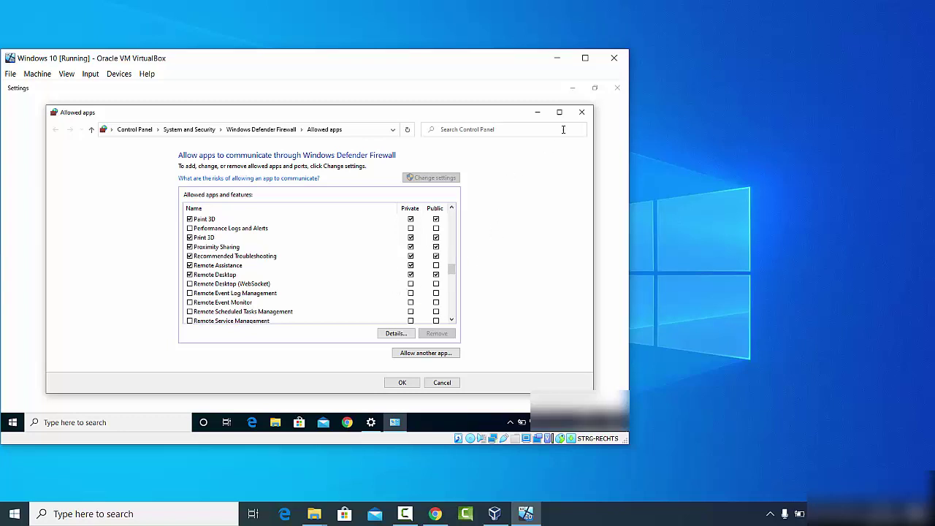
{"action": "left_click", "coordinate": [582, 112]}
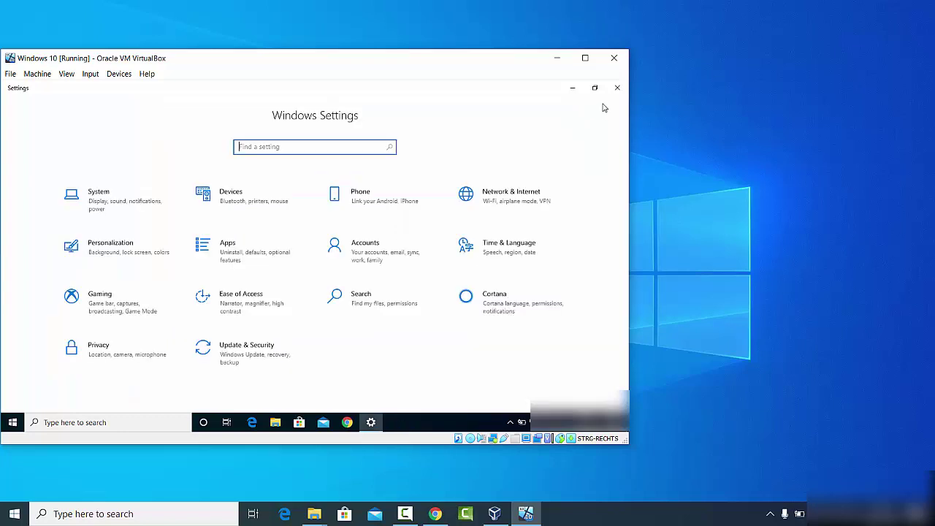
{"action": "left_click", "coordinate": [617, 88]}
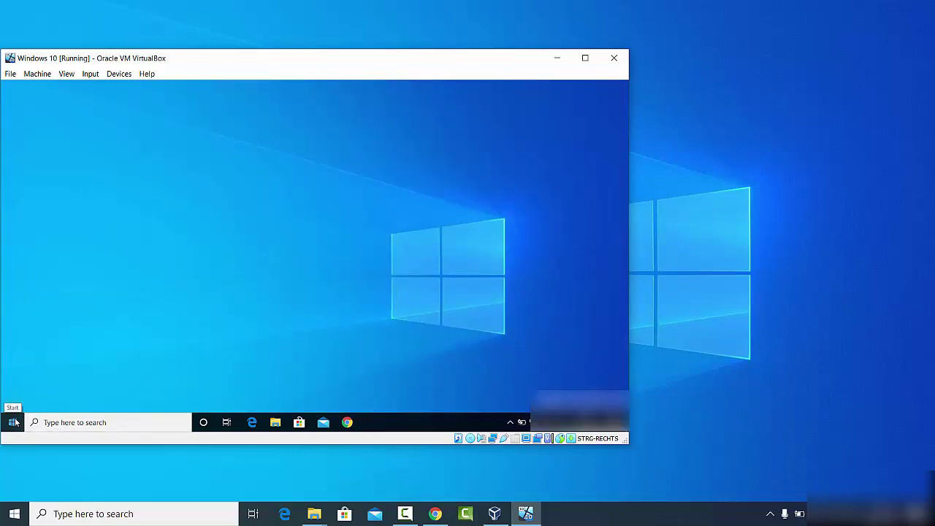
Open Command Prompt in the VM via search for 'cmd' and run ipconfig
{"action": "left_click", "coordinate": [52, 422]}
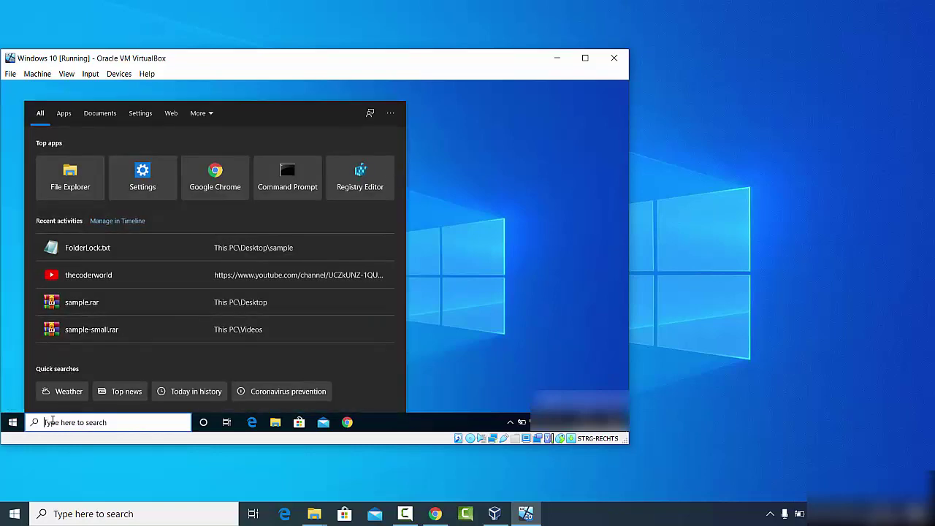
{"action": "type", "text": "cmd"}
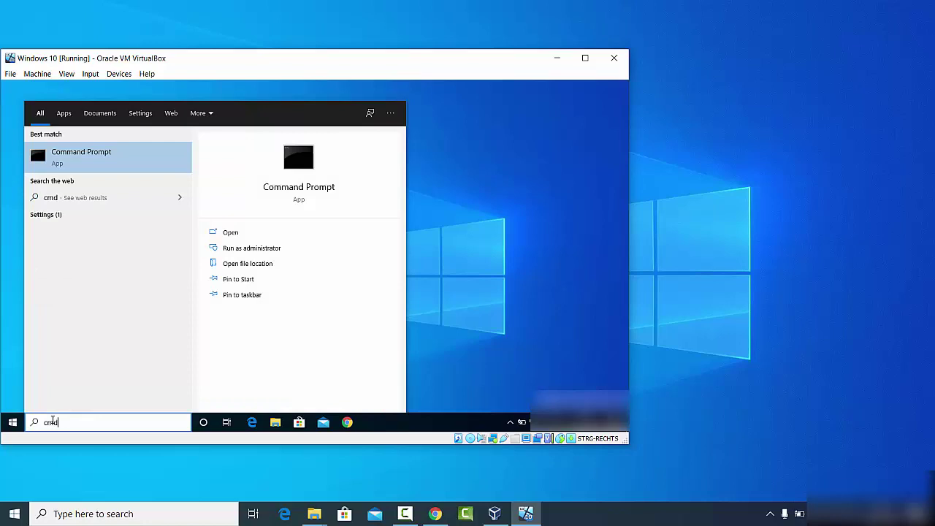
{"action": "left_click", "coordinate": [107, 157]}
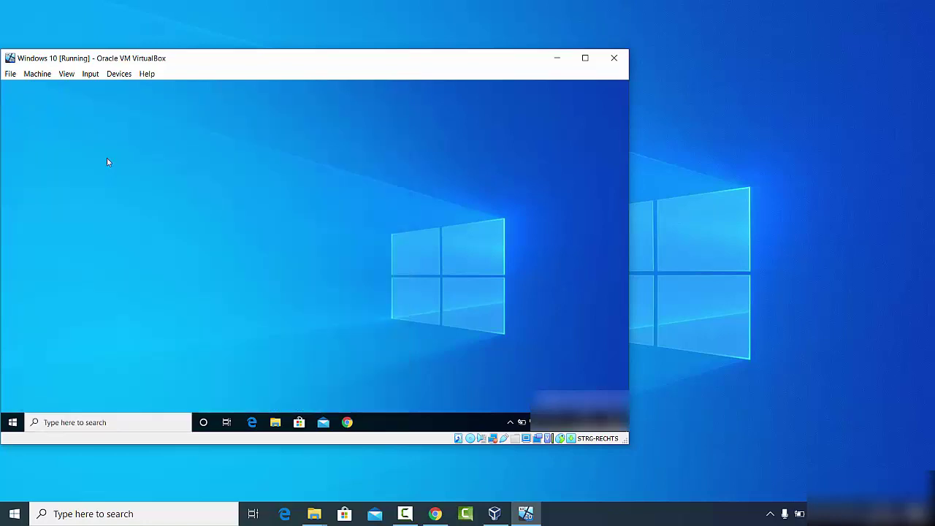
{"action": "left_click", "coordinate": [157, 203]}
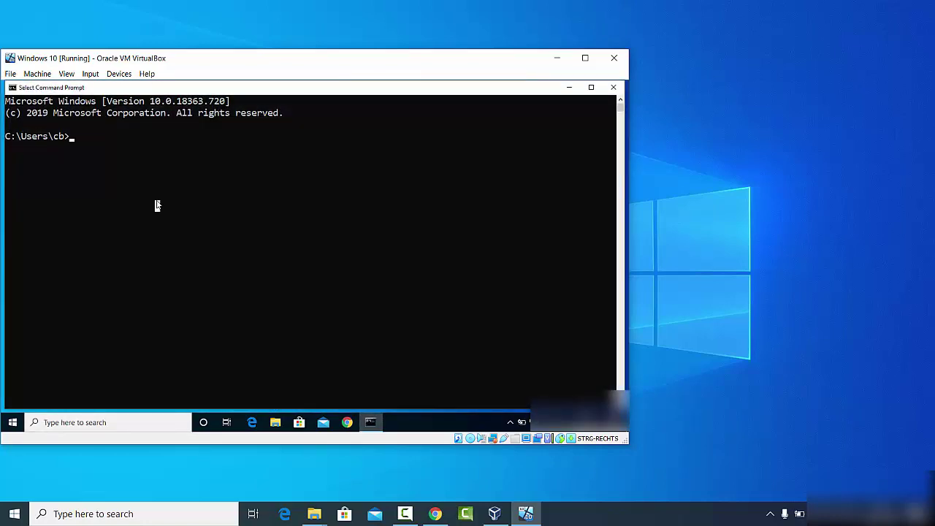
{"action": "type", "text": "ipconfig"}
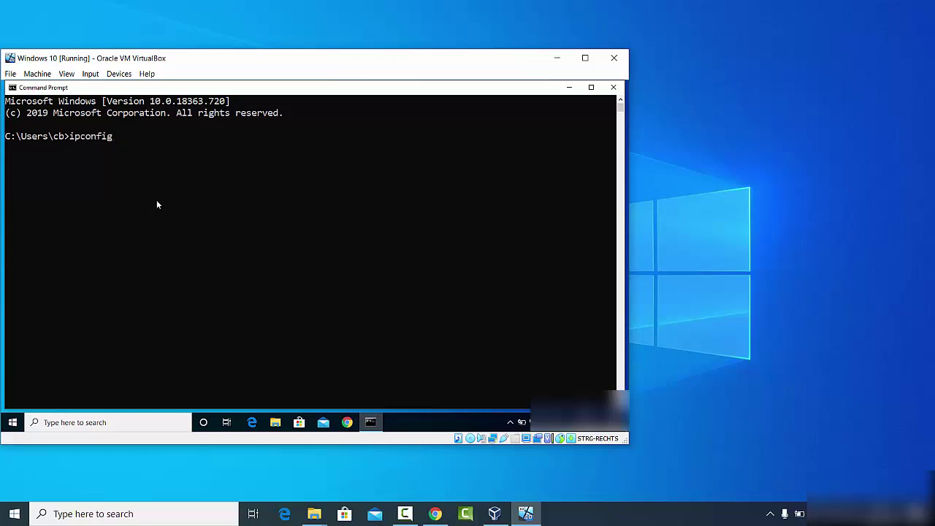
{"action": "key", "text": "Return"}
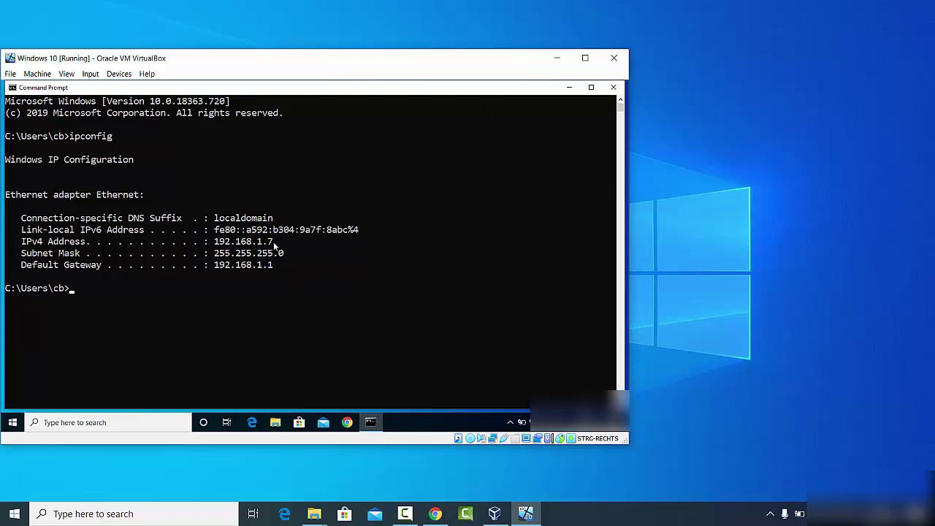
Select and copy the IPv4 address 192.168.1.7 from the ipconfig output
{"action": "left_click_drag", "start_coordinate": [273, 241], "coordinate": [216, 246]}
{"action": "key", "text": "Return"}
{"action": "key", "text": "Return"}
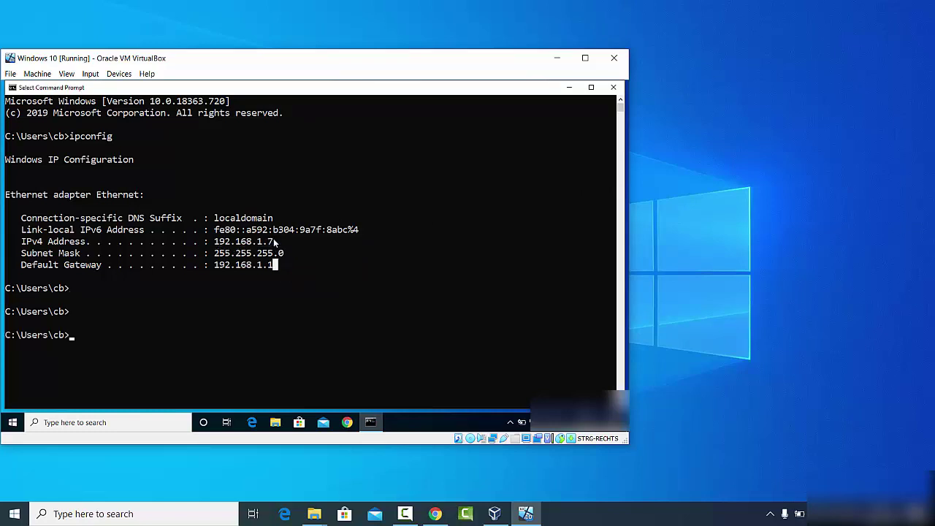
{"action": "left_click_drag", "start_coordinate": [273, 238], "coordinate": [216, 243]}
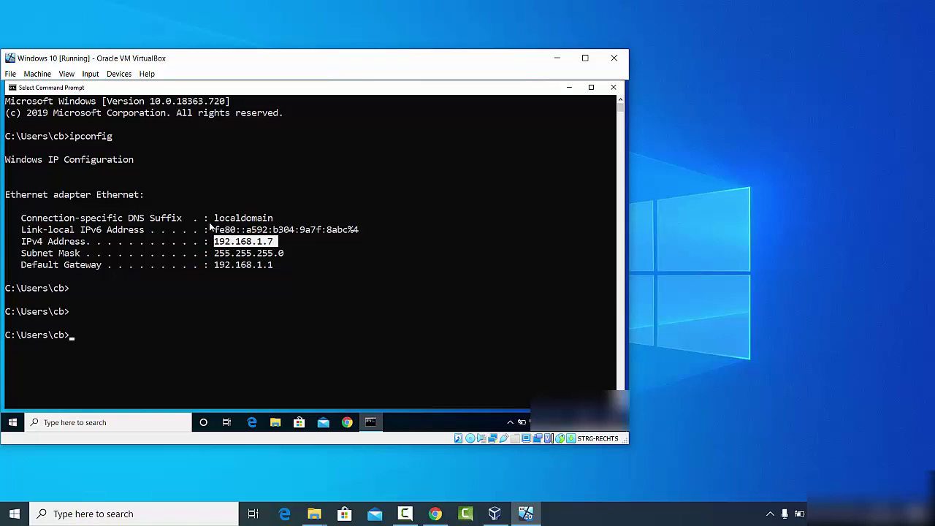
{"action": "left_click", "coordinate": [251, 481]}
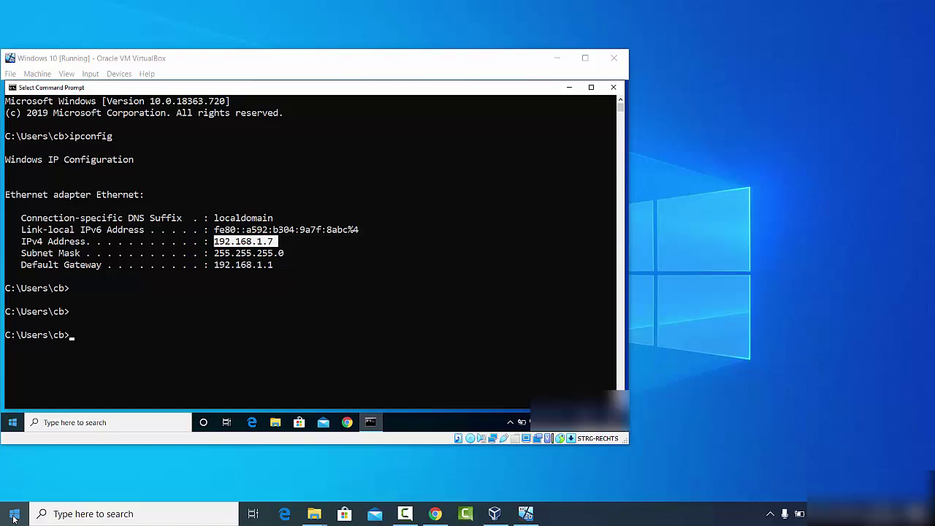
Search the host for 'remote desktop' and launch Remote Desktop Connection
{"action": "left_click", "coordinate": [80, 514]}
{"action": "type", "text": "re"}
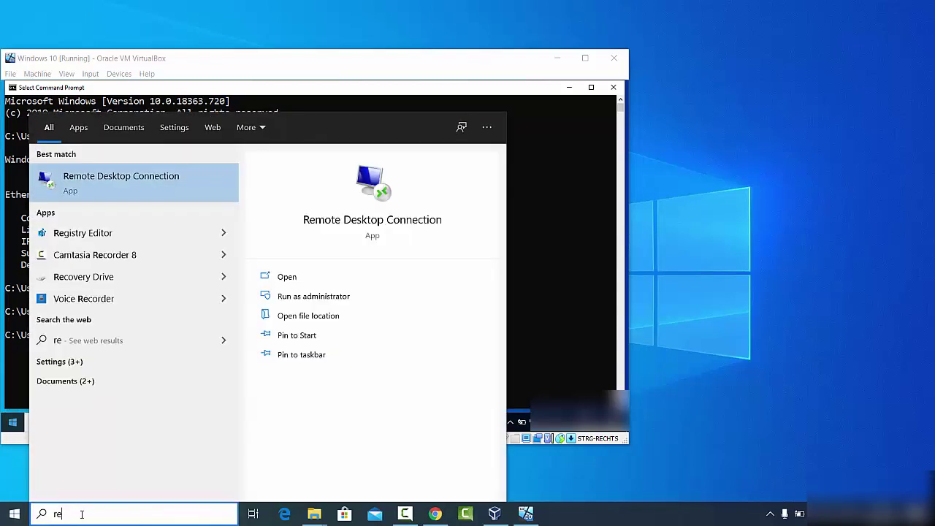
{"action": "type", "text": "mo"}
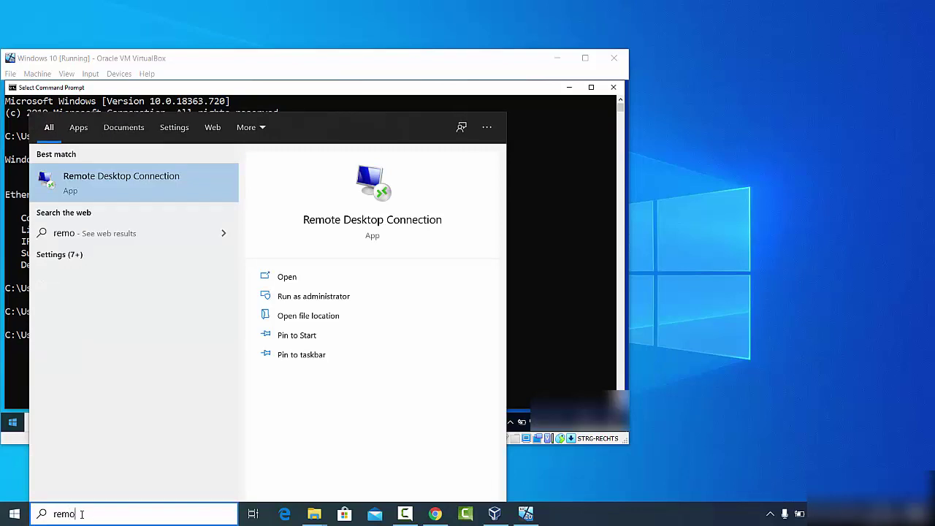
{"action": "type", "text": "te"}
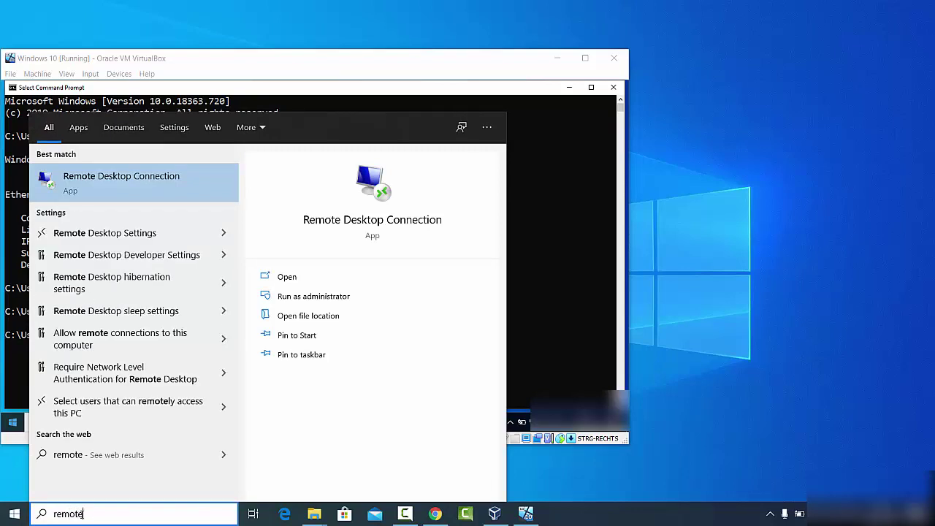
{"action": "type", "text": " desktop"}
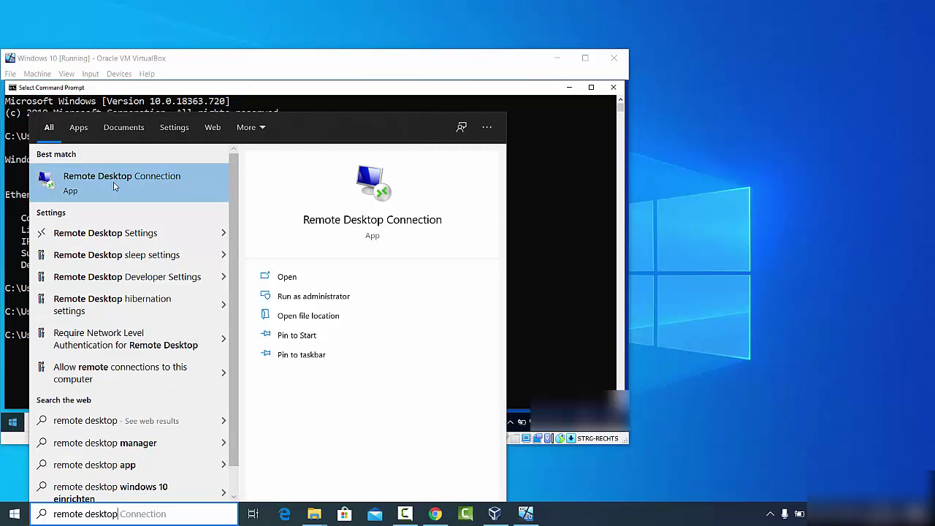
{"action": "left_click", "coordinate": [115, 186]}
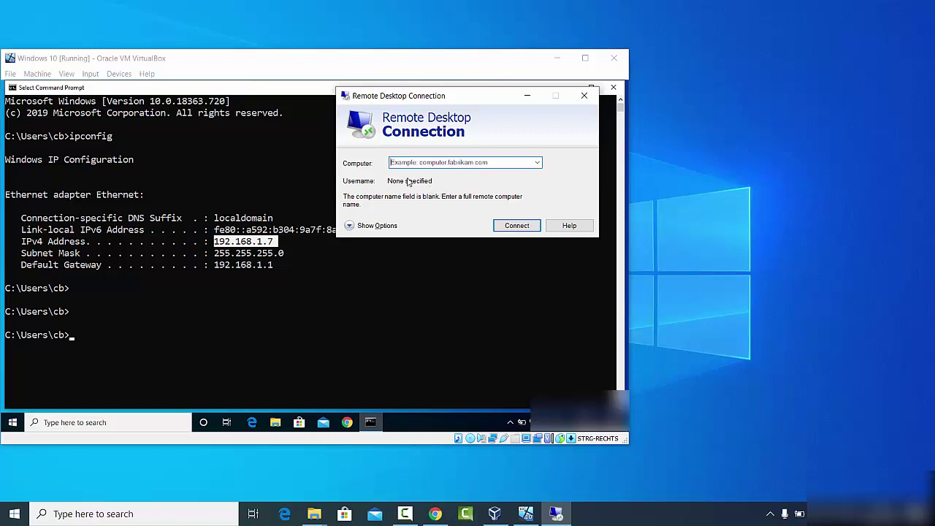
Move the Remote Desktop Connection window aside, enter 192.168.1.7 as the computer, and connect
{"action": "left_click_drag", "start_coordinate": [441, 93], "coordinate": [767, 122]}
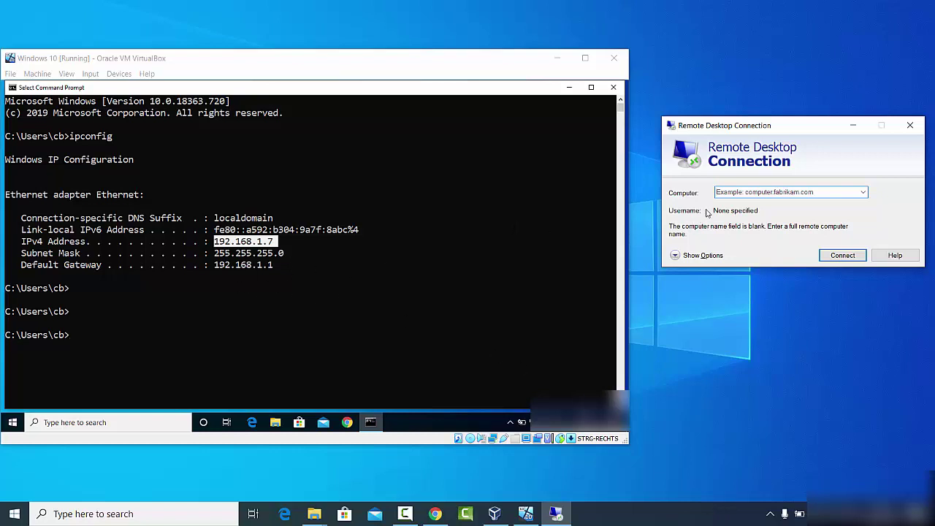
{"action": "left_click", "coordinate": [725, 193]}
{"action": "type", "text": "192.168.1.7"}
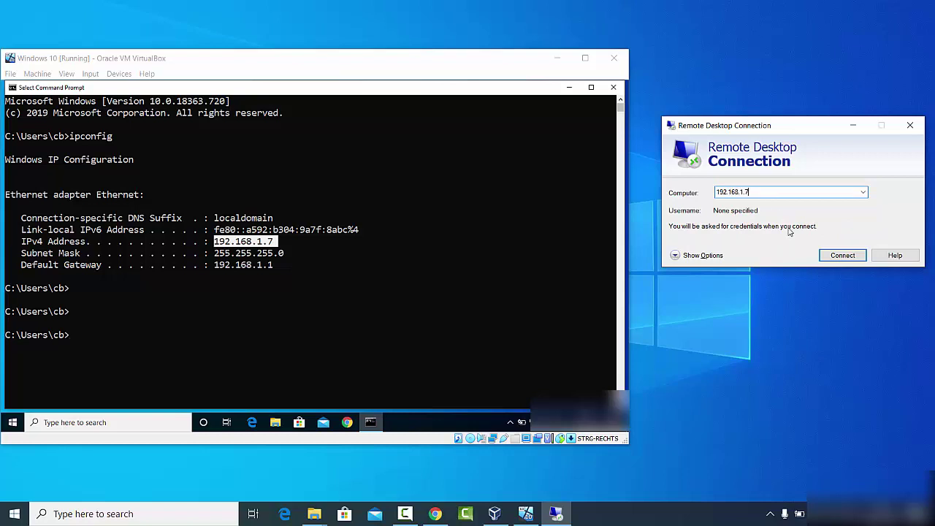
{"action": "left_click", "coordinate": [844, 256]}
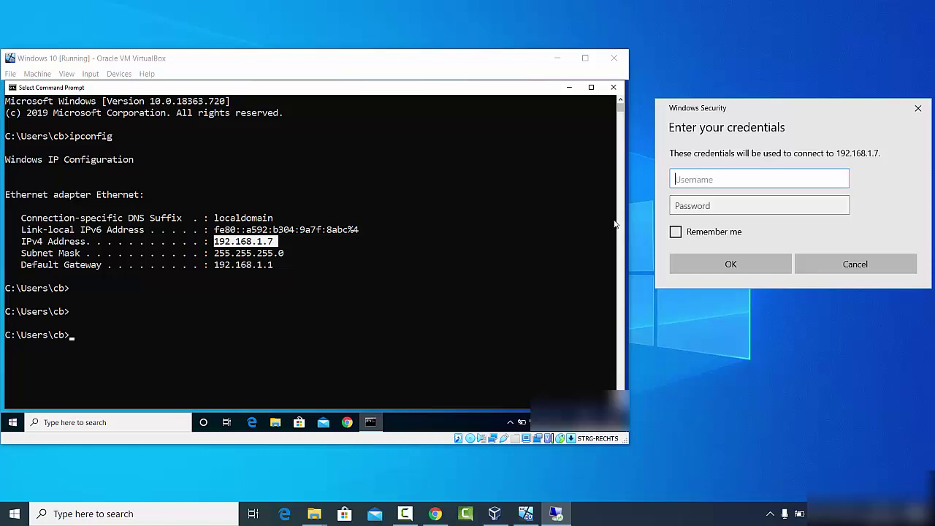
Bring the VM window forward and dismiss its Start menu
{"action": "left_click", "coordinate": [16, 422]}
{"action": "left_click", "coordinate": [14, 422]}
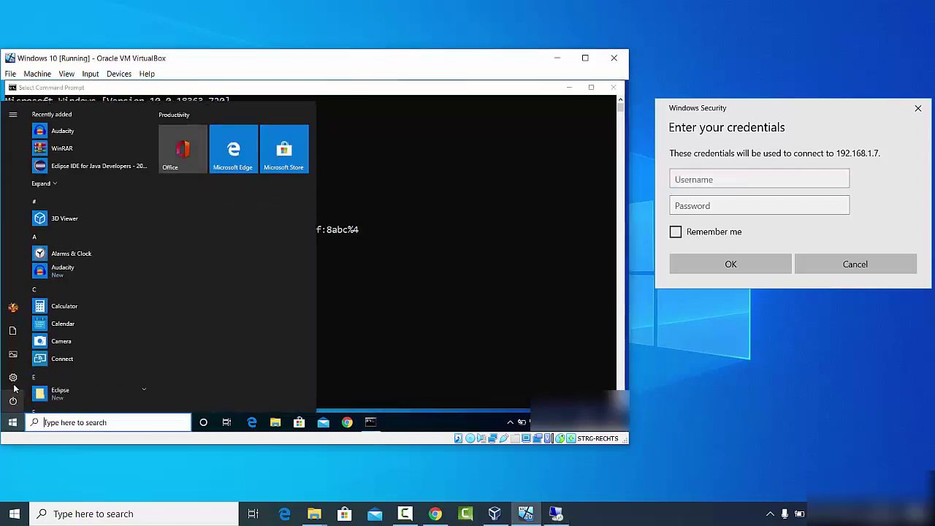
{"action": "mouse_move", "coordinate": [15, 312]}
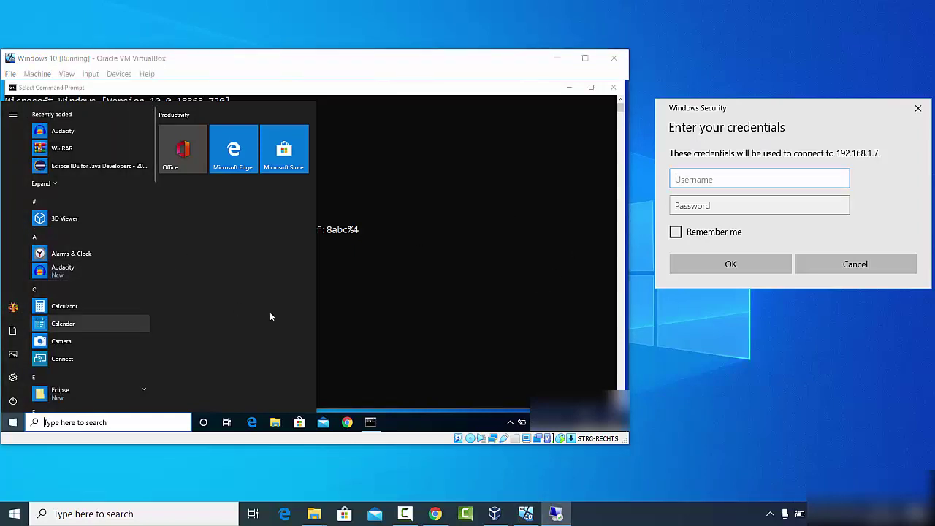
{"action": "left_click", "coordinate": [408, 300]}
{"action": "left_click", "coordinate": [407, 295]}
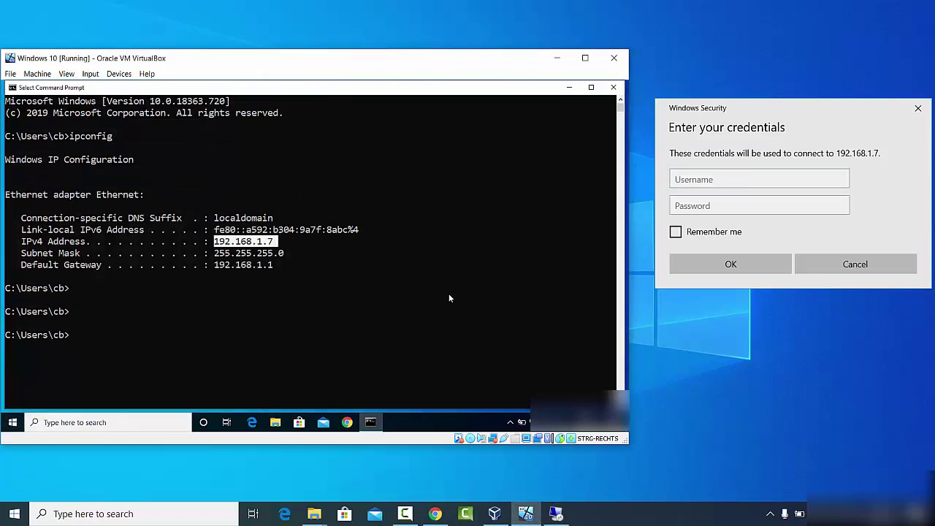
Enter the VM account's username and password in Windows Security and submit them
{"action": "left_click", "coordinate": [757, 181]}
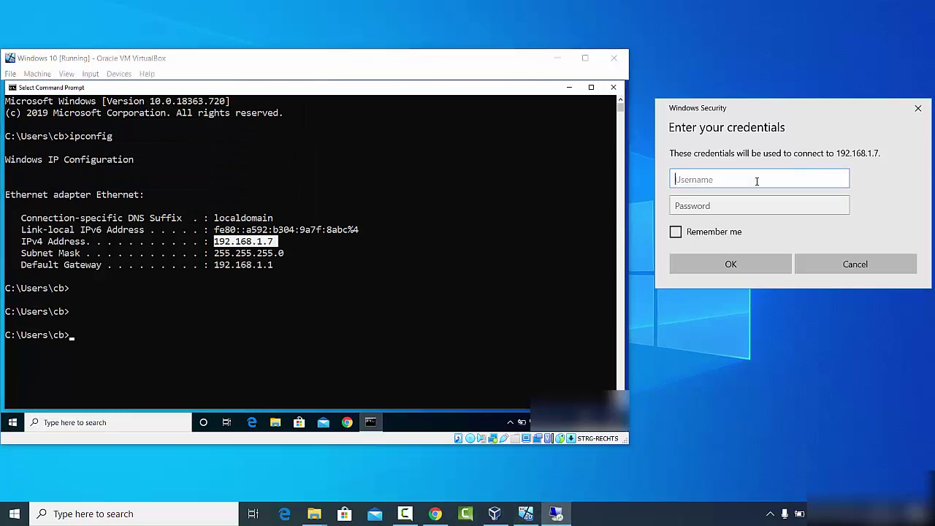
{"action": "type", "text": "cb"}
{"action": "left_click", "coordinate": [735, 206]}
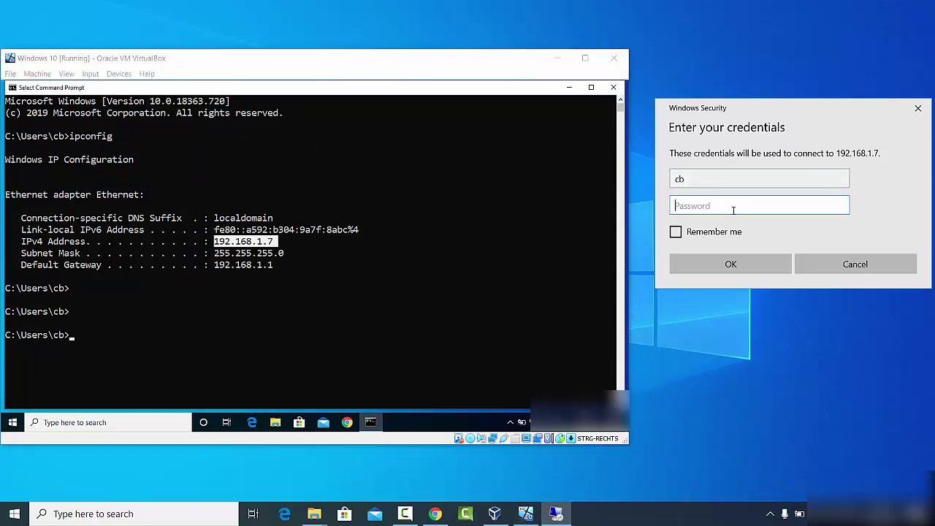
{"action": "type", "text": "******"}
{"action": "left_click", "coordinate": [732, 266]}
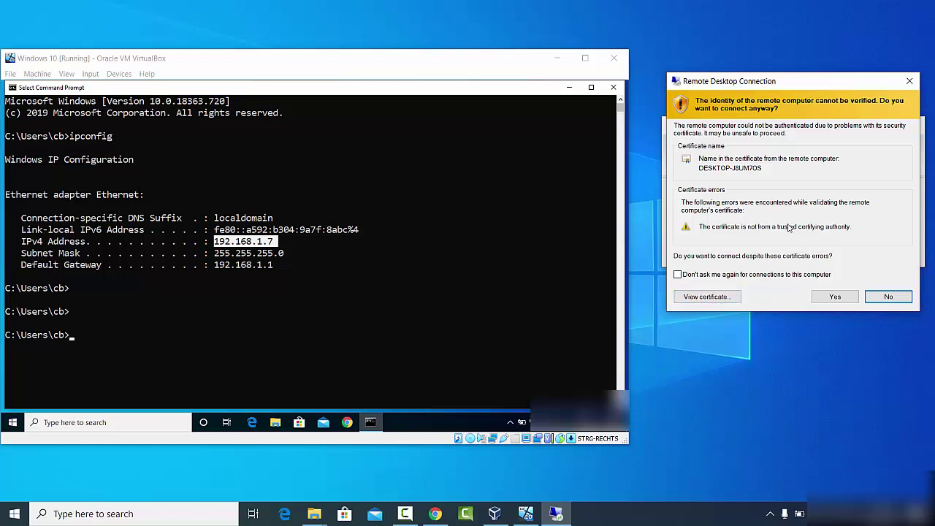
Accept the certificate warning, then restore the remote session from full screen and enlarge it beside VirtualBox
{"action": "left_click", "coordinate": [831, 299]}
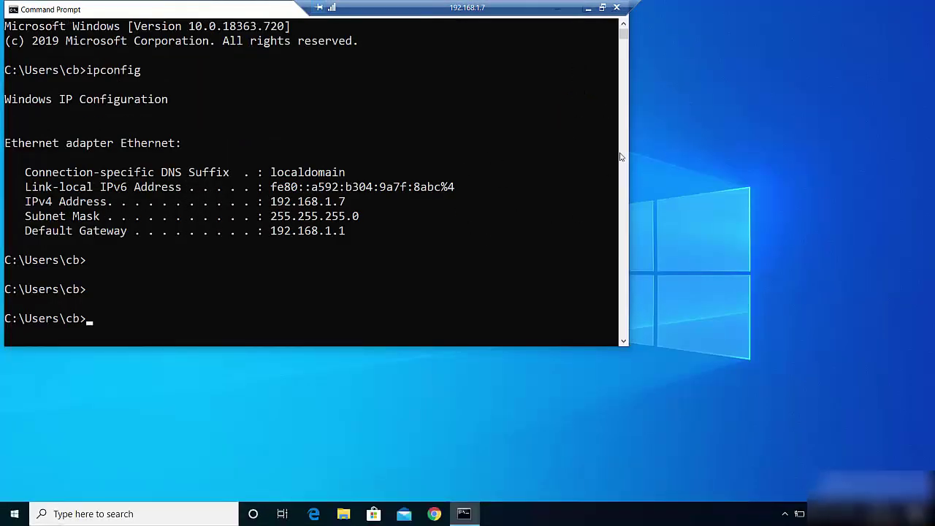
{"action": "left_click", "coordinate": [601, 9]}
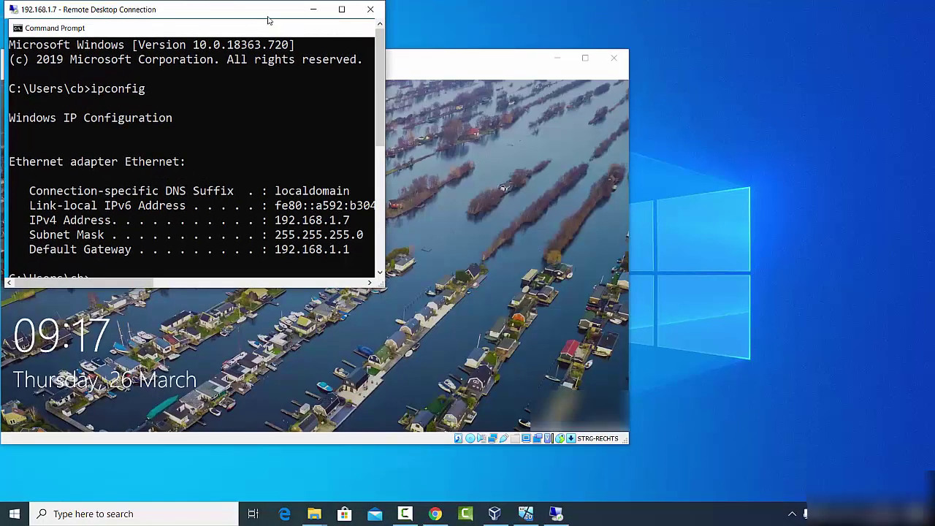
{"action": "left_click_drag", "start_coordinate": [268, 12], "coordinate": [698, 51]}
{"action": "left_click_drag", "start_coordinate": [812, 325], "coordinate": [931, 455]}
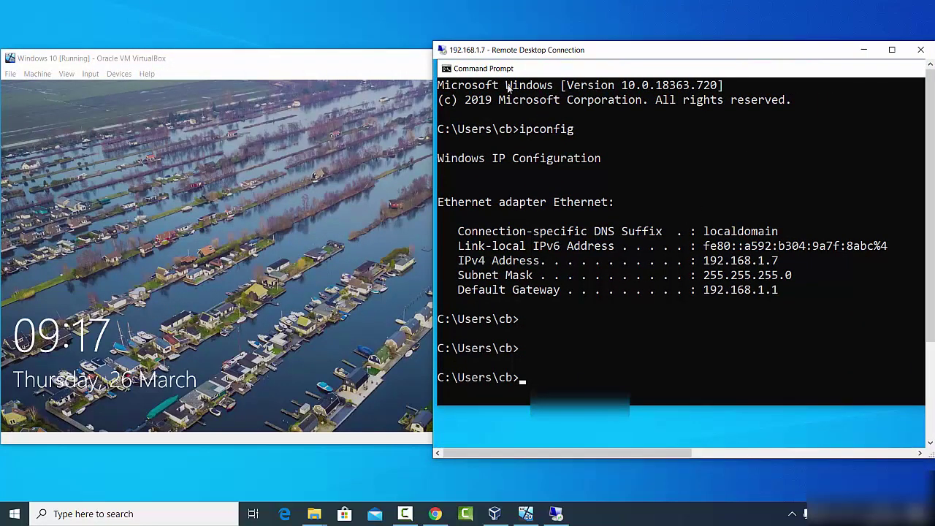
{"action": "left_click_drag", "start_coordinate": [434, 42], "coordinate": [239, 31]}
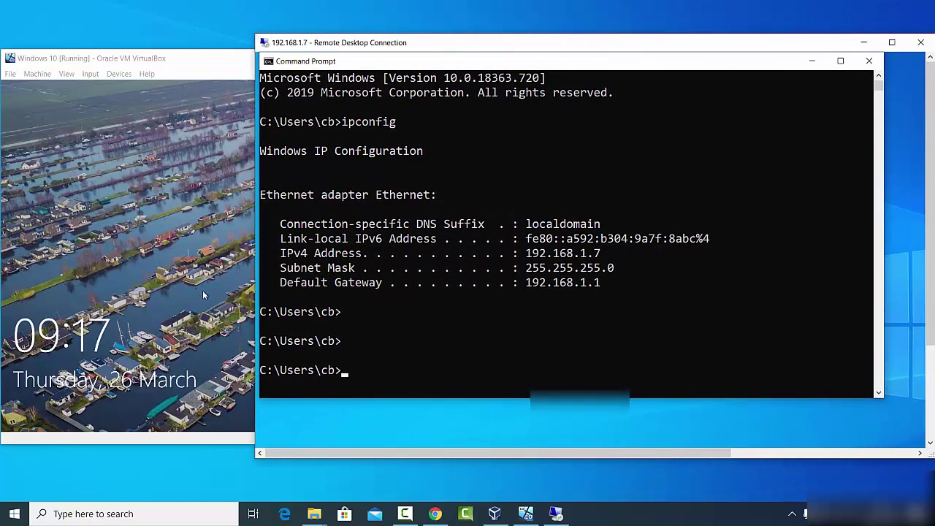
{"action": "left_click", "coordinate": [522, 269]}
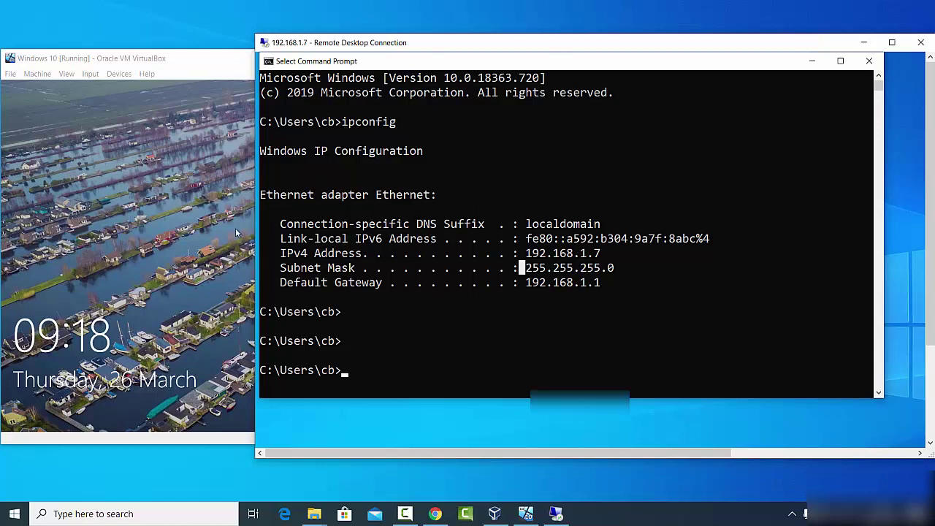
Sign back into the Windows 10 guest with the account password
{"action": "left_click", "coordinate": [162, 262]}
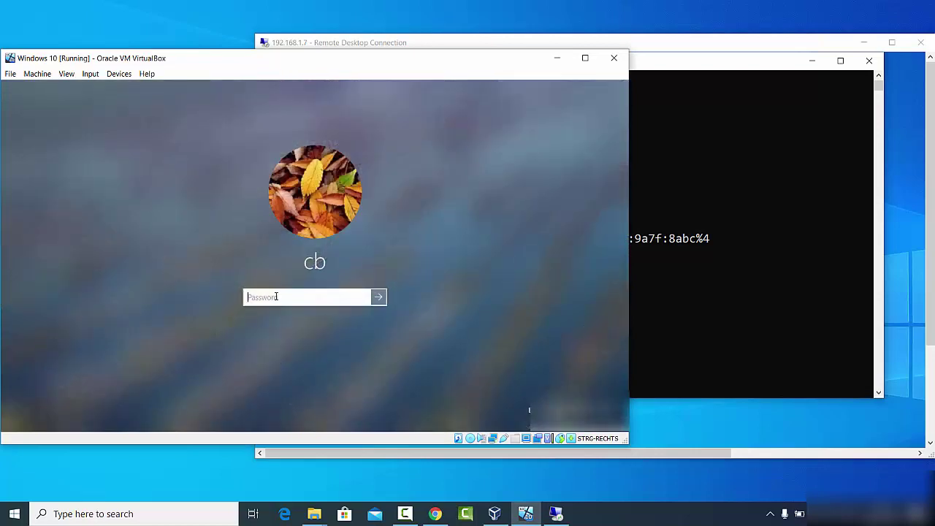
{"action": "type", "text": "•••••••"}
{"action": "key", "text": "Return"}
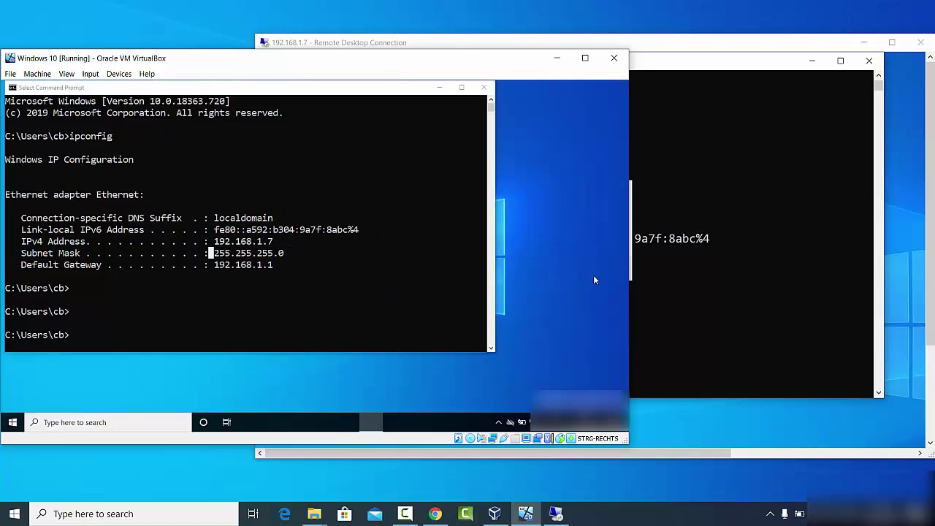
Acknowledge the Remote Desktop session-ended message after switching between the remote and guest windows
{"action": "left_click", "coordinate": [666, 283]}
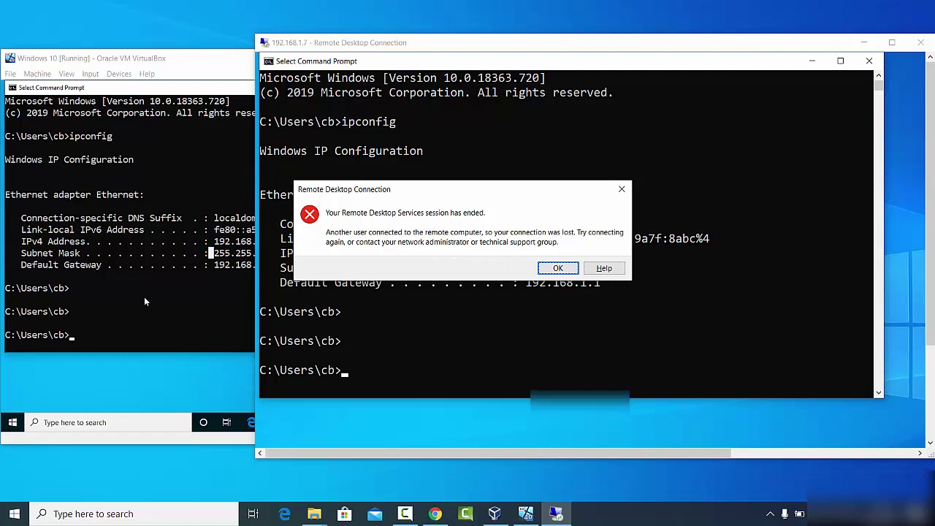
{"action": "left_click", "coordinate": [144, 296]}
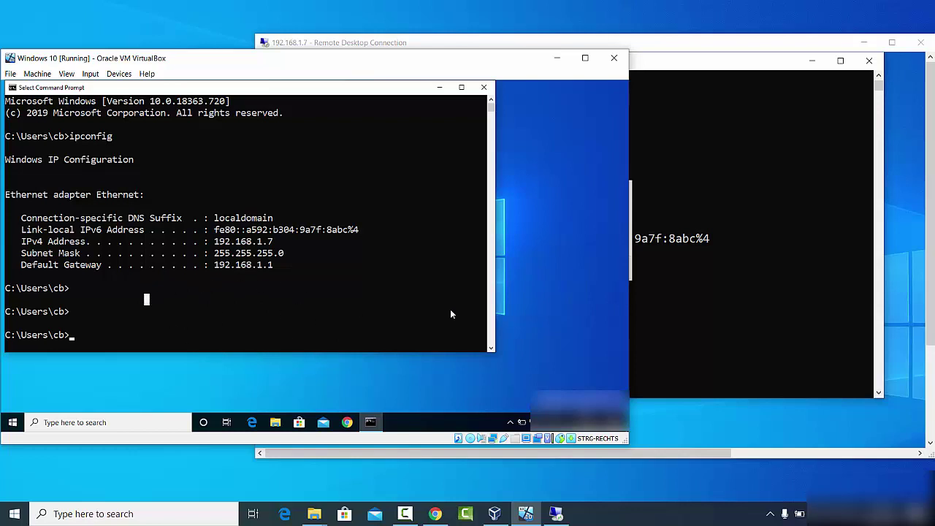
{"action": "left_click", "coordinate": [673, 326]}
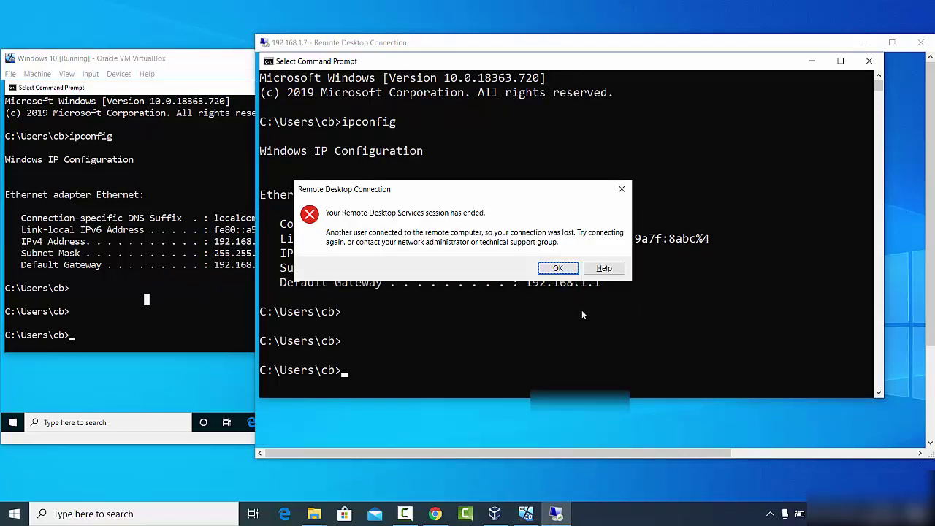
{"action": "left_click", "coordinate": [231, 322]}
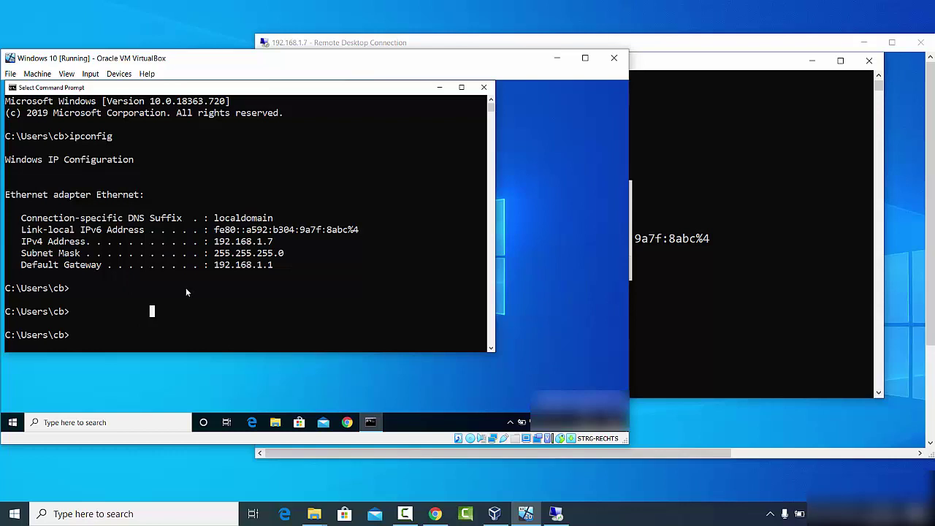
{"action": "left_click", "coordinate": [697, 309]}
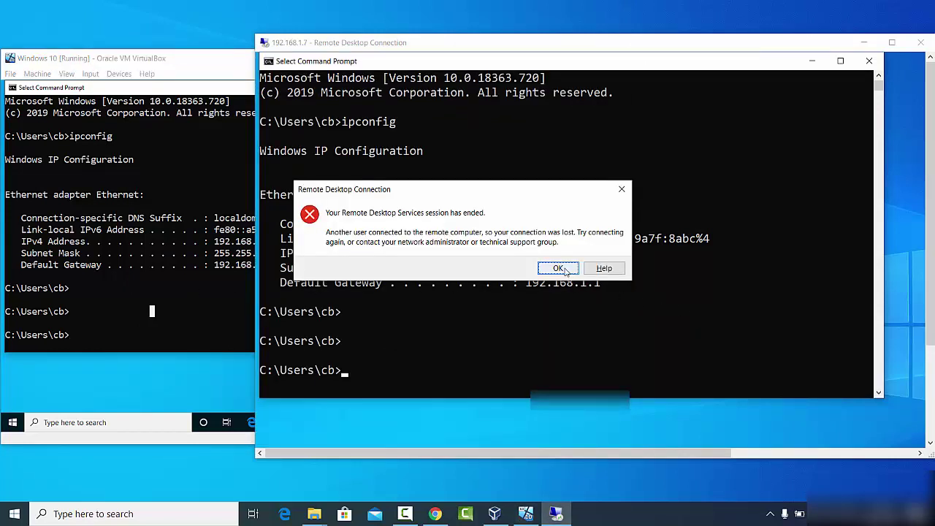
{"action": "left_click", "coordinate": [559, 268]}
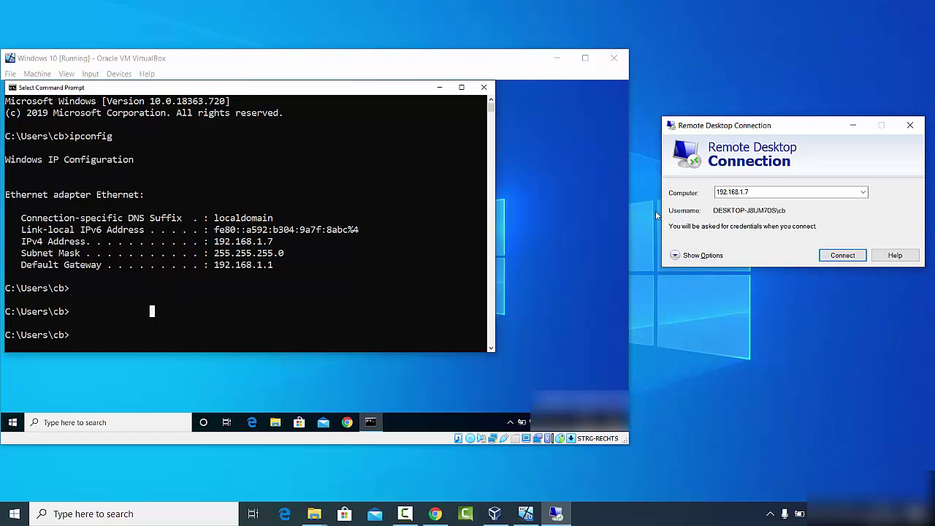
Reconnect to 192.168.1.7, signing in with the account password and accepting the unverified certificate
{"action": "left_click", "coordinate": [834, 314]}
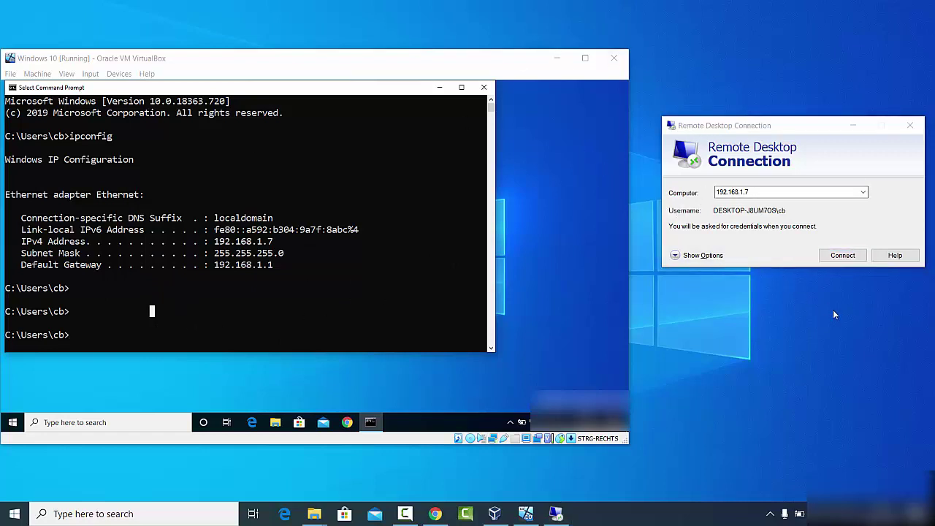
{"action": "left_click", "coordinate": [839, 256]}
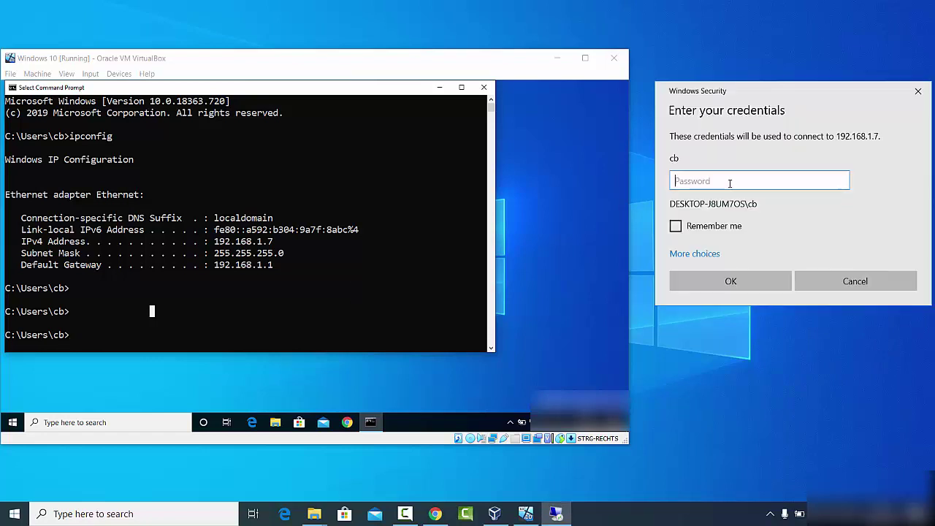
{"action": "type", "text": "●●●●●●"}
{"action": "left_click", "coordinate": [691, 287]}
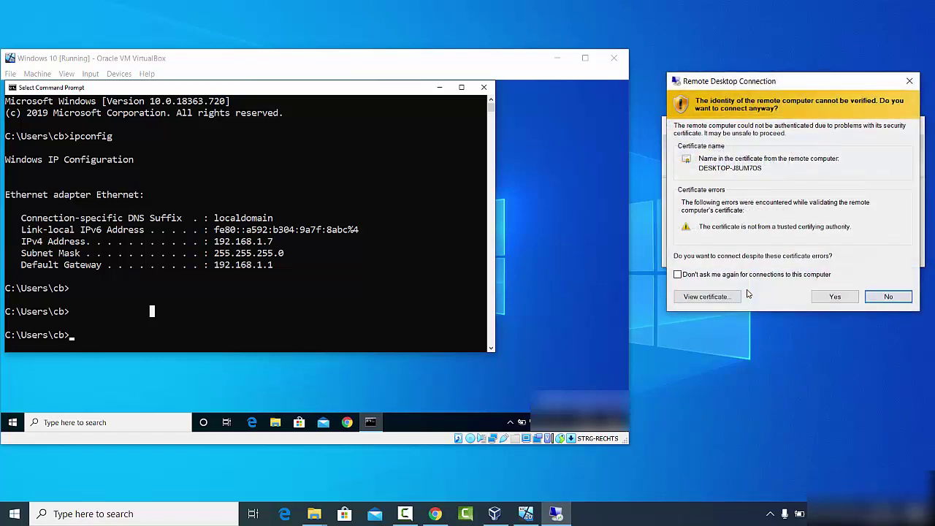
{"action": "left_click", "coordinate": [833, 297]}
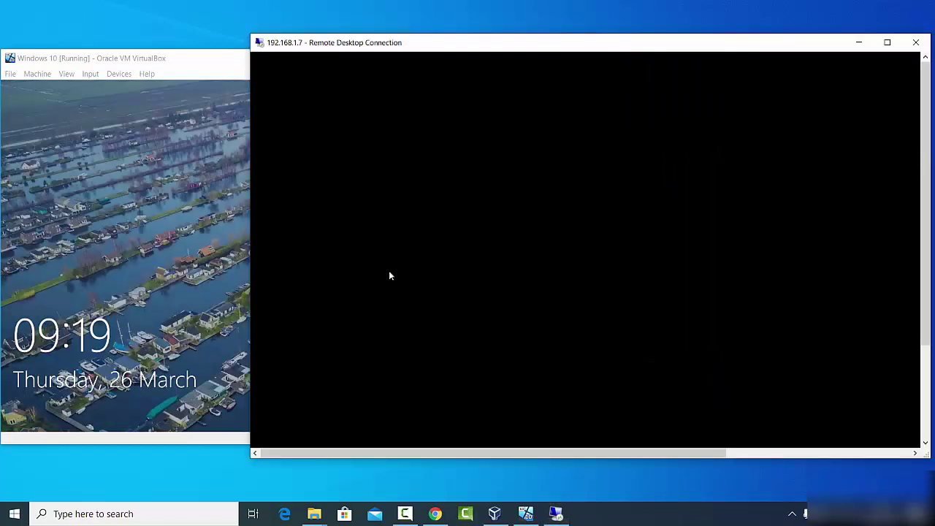
{"action": "left_click", "coordinate": [92, 59]}
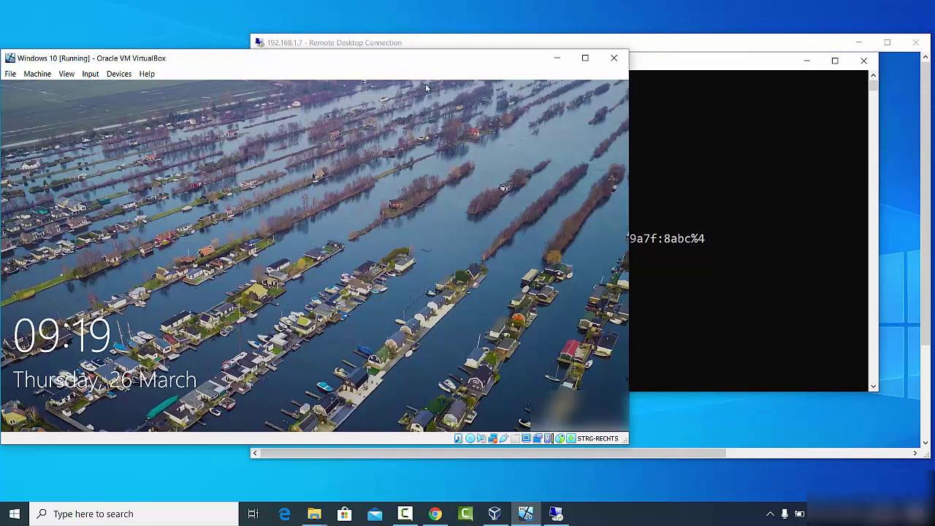
Bring the Remote Desktop window forward, switch it to full screen, then restore it to a window
{"action": "left_click", "coordinate": [429, 42]}
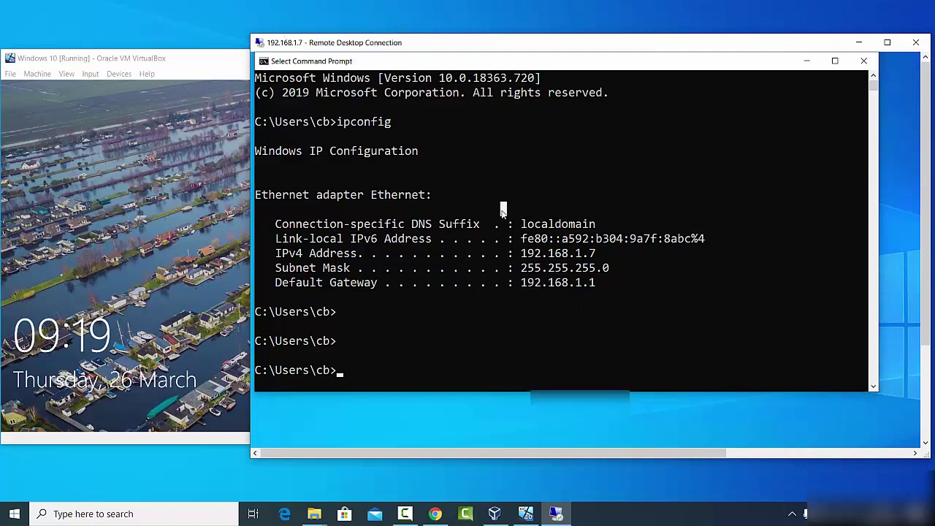
{"action": "left_click", "coordinate": [887, 42]}
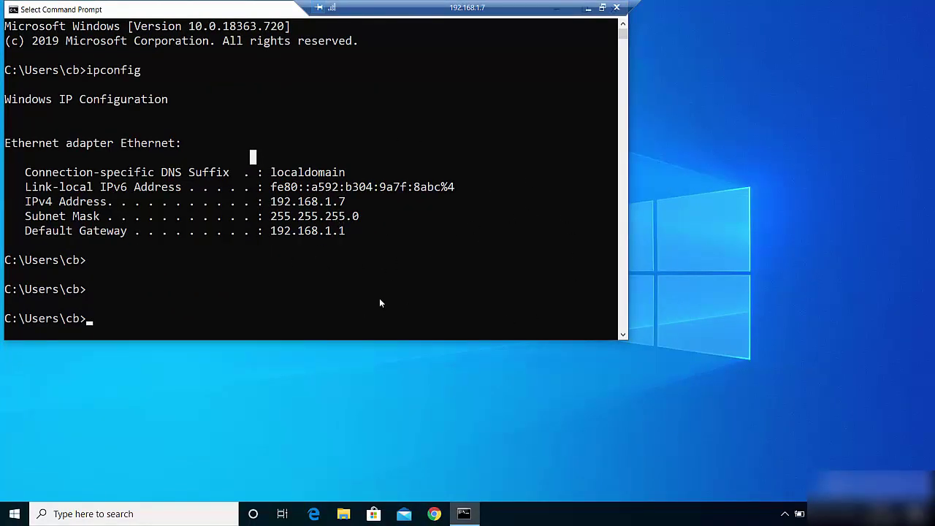
{"action": "left_click", "coordinate": [601, 7]}
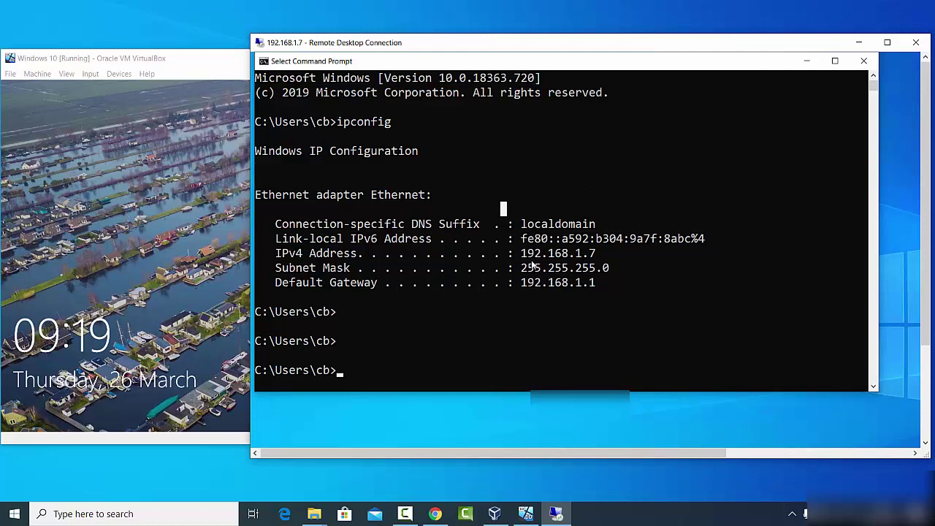
Highlight the IPv4 address 192.168.1.7 in the remote Command Prompt output
{"action": "left_click_drag", "start_coordinate": [518, 256], "coordinate": [596, 255]}
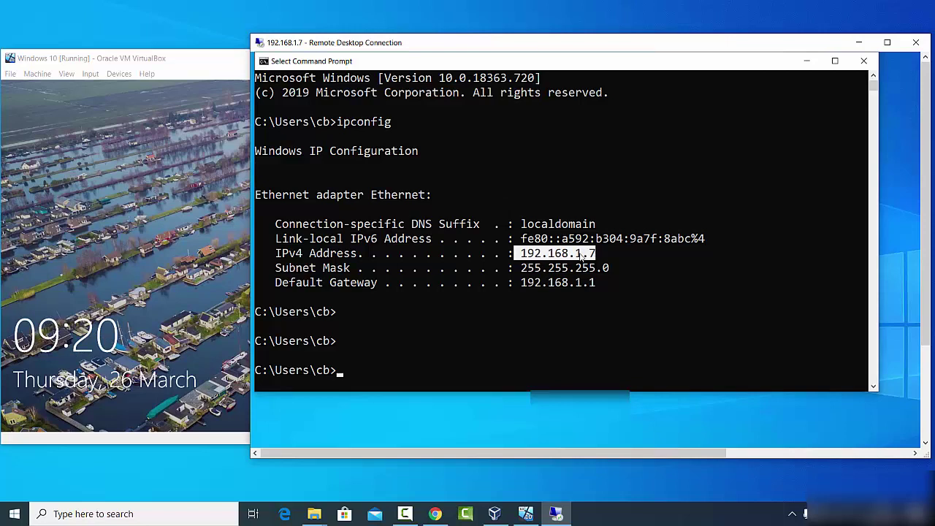
{"action": "left_click", "coordinate": [579, 258]}
{"action": "left_click_drag", "start_coordinate": [521, 254], "coordinate": [602, 254]}
{"action": "left_click", "coordinate": [575, 169]}
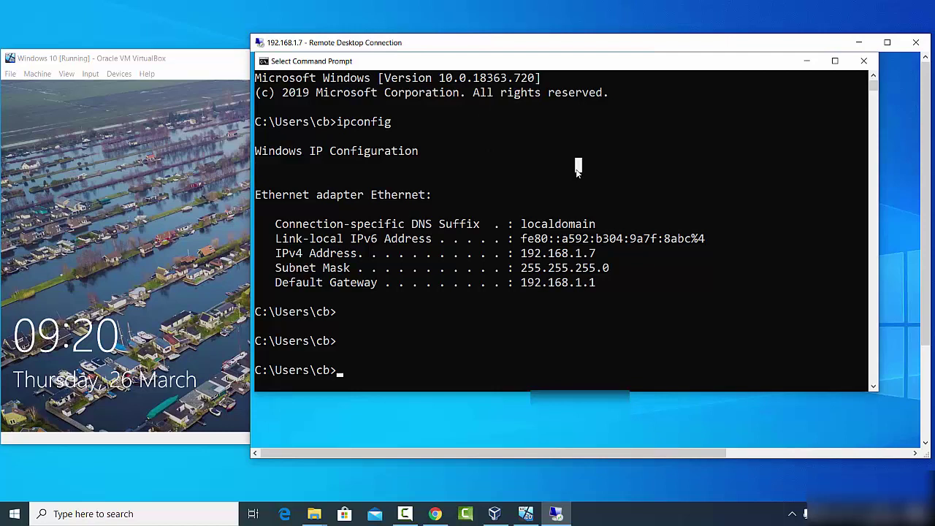